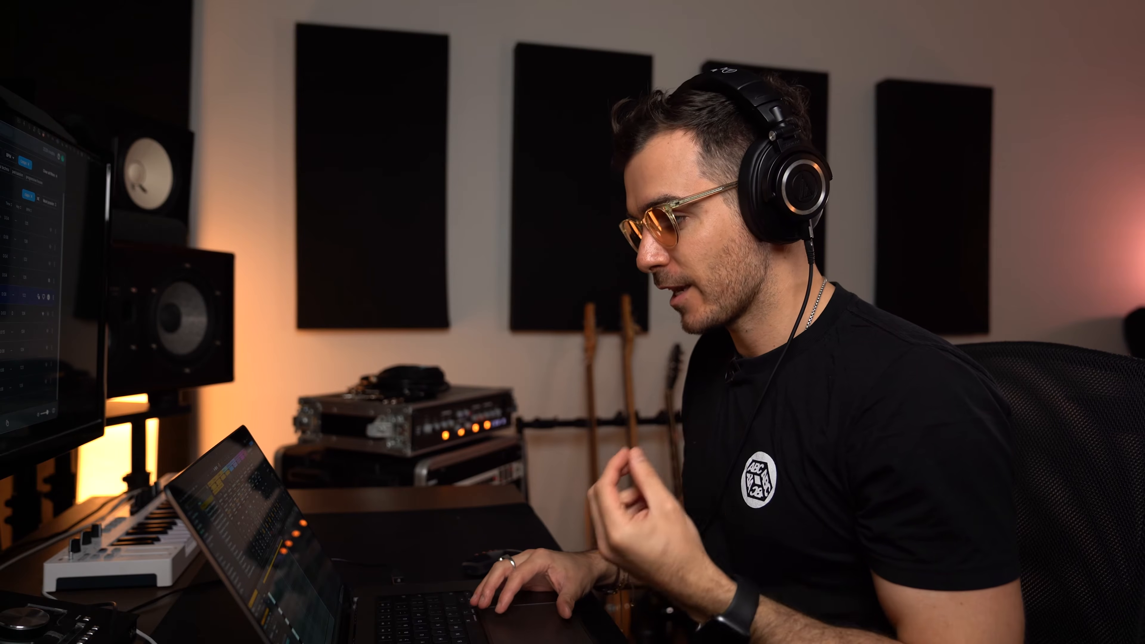
Open the Serum instrument window on the track to inspect the patch, then close it.
{"action": "left_click", "coordinate": [40, 506]}
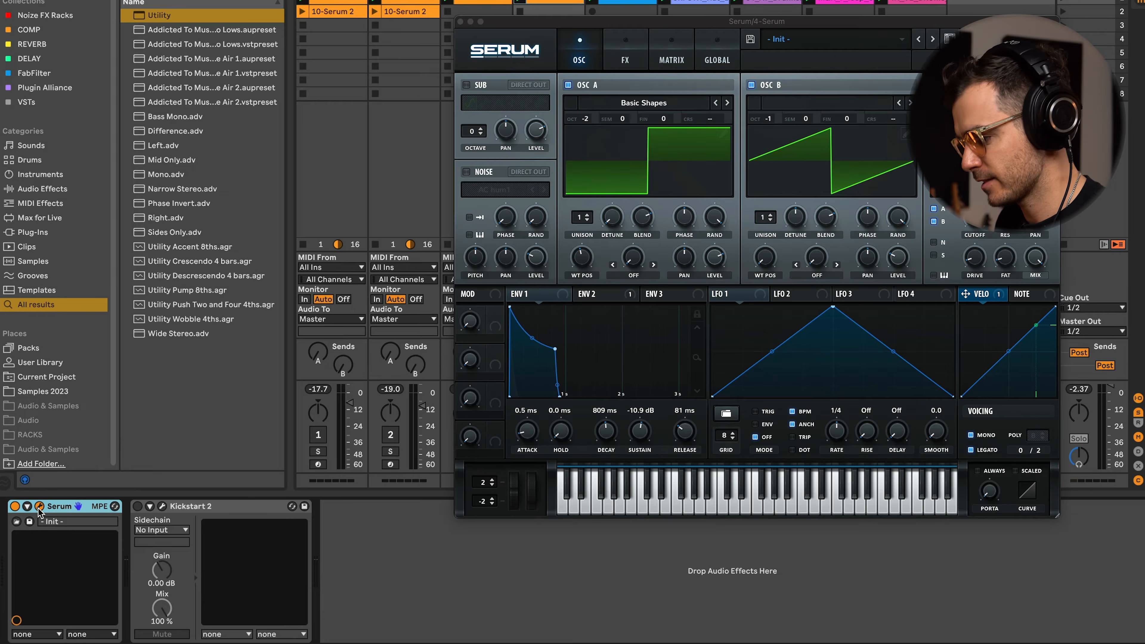
{"action": "left_click", "coordinate": [460, 22]}
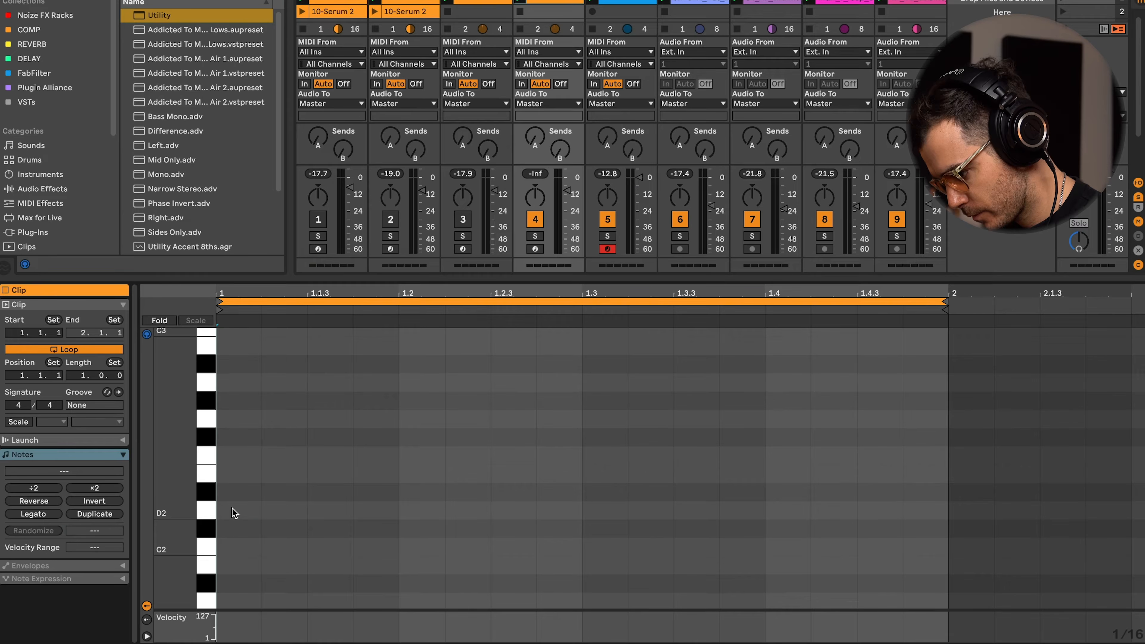
Draw D2 notes at several off-beat positions in the one-bar clip, play it, and shift one note earlier.
{"action": "double_click", "coordinate": [232, 511]}
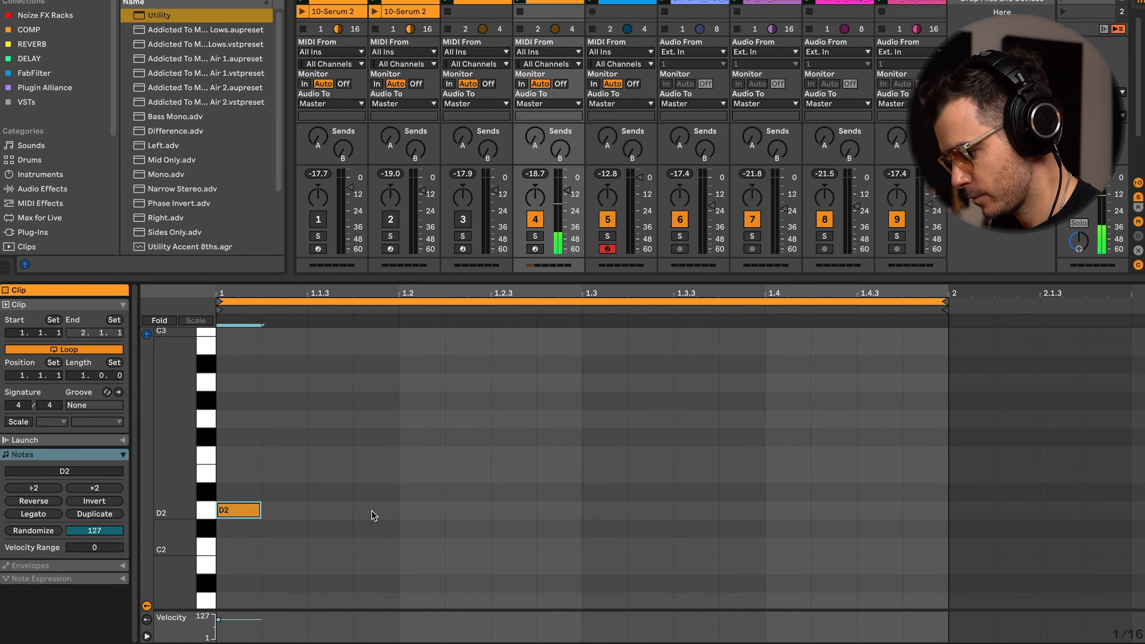
{"action": "double_click", "coordinate": [508, 507]}
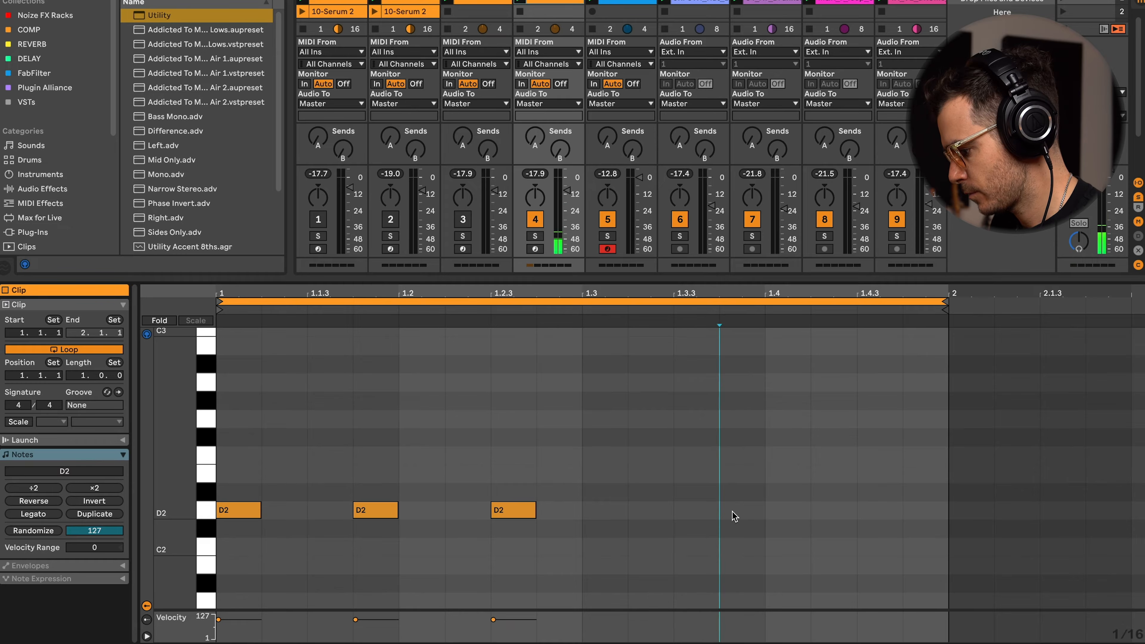
{"action": "key", "text": "space"}
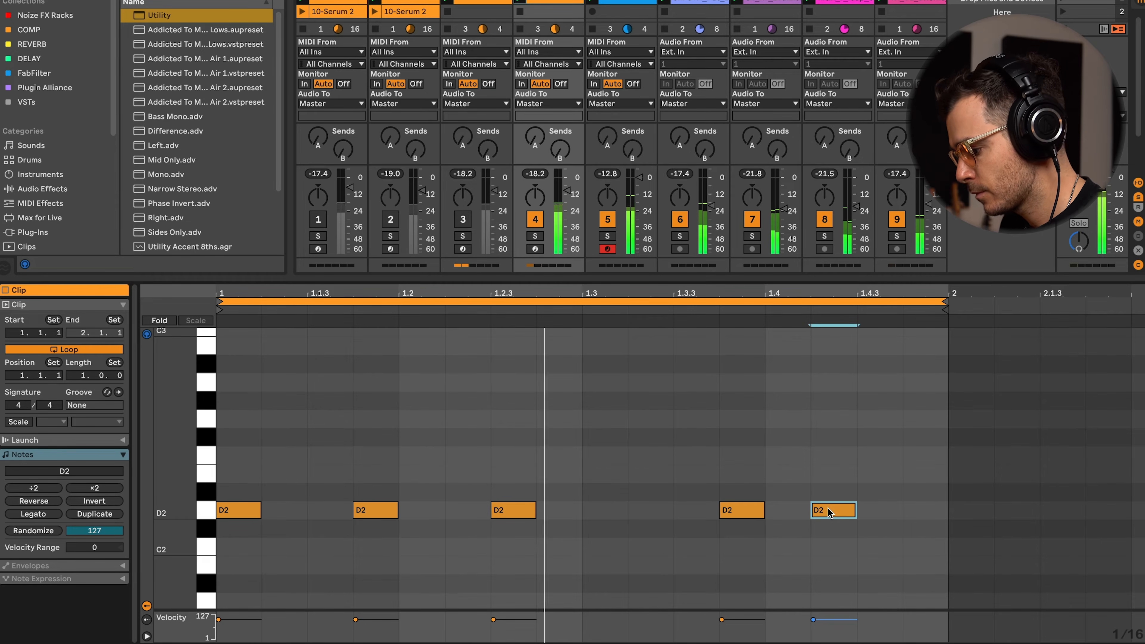
{"action": "left_click_drag", "start_coordinate": [747, 520], "coordinate": [661, 514]}
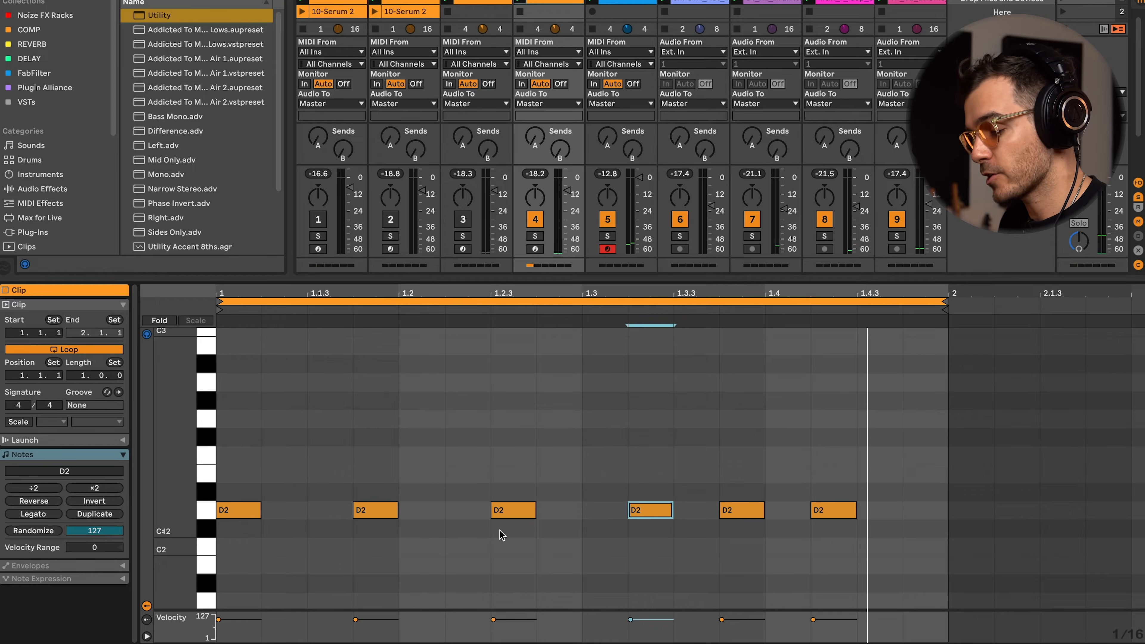
Duplicate the clip's notes to make it two bars long and reposition a note in the second bar.
{"action": "left_click", "coordinate": [94, 514]}
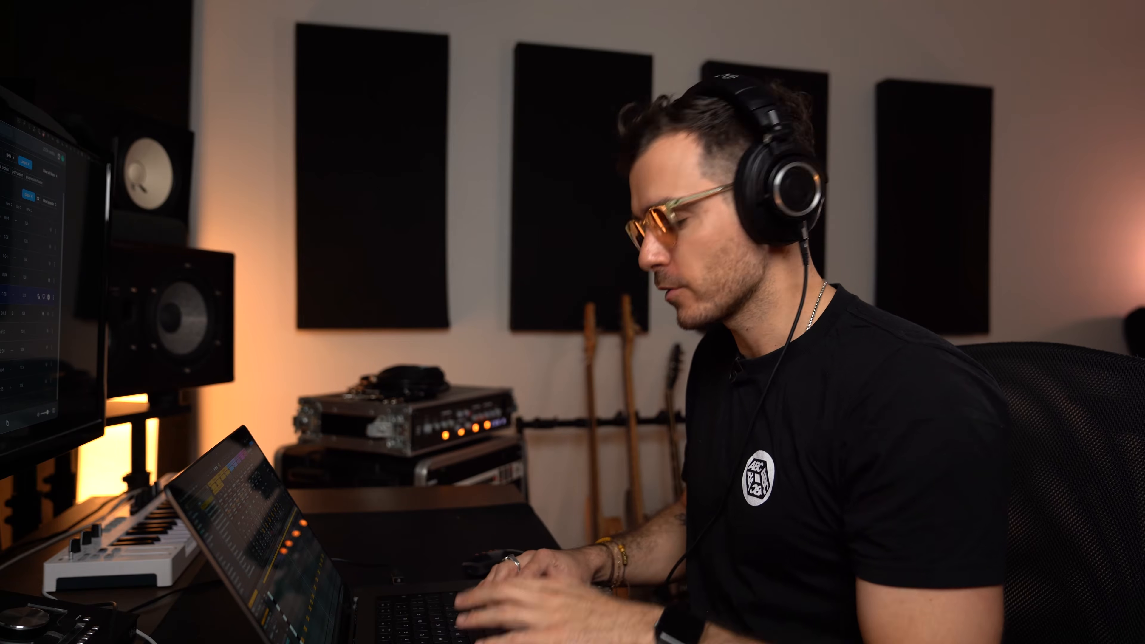
{"action": "left_click", "coordinate": [912, 437]}
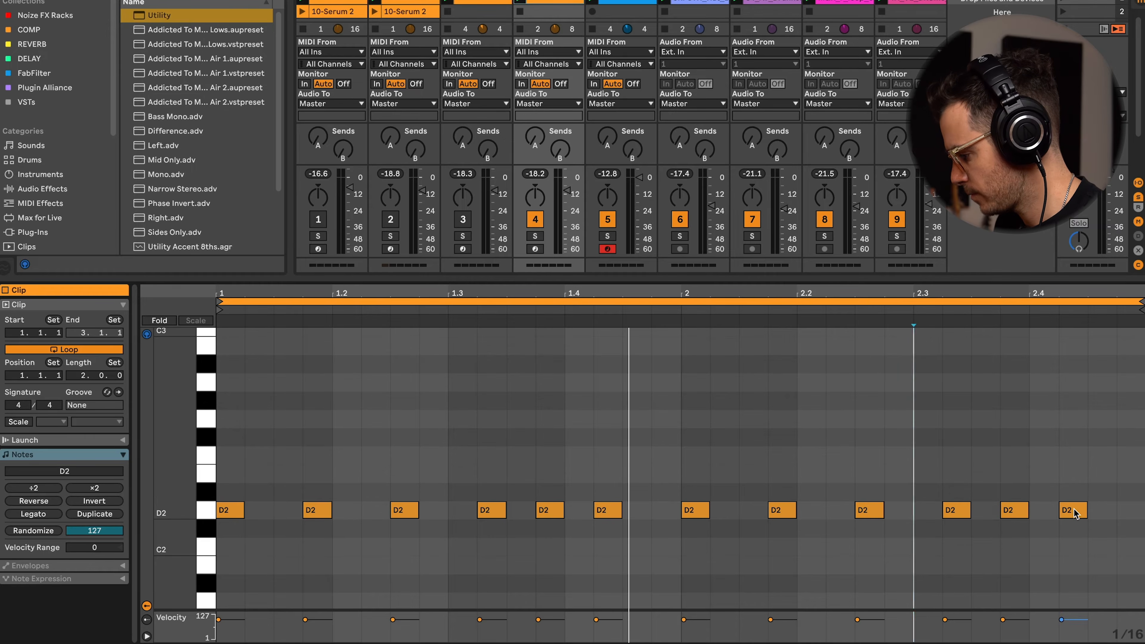
{"action": "left_click_drag", "start_coordinate": [1075, 513], "coordinate": [1103, 519]}
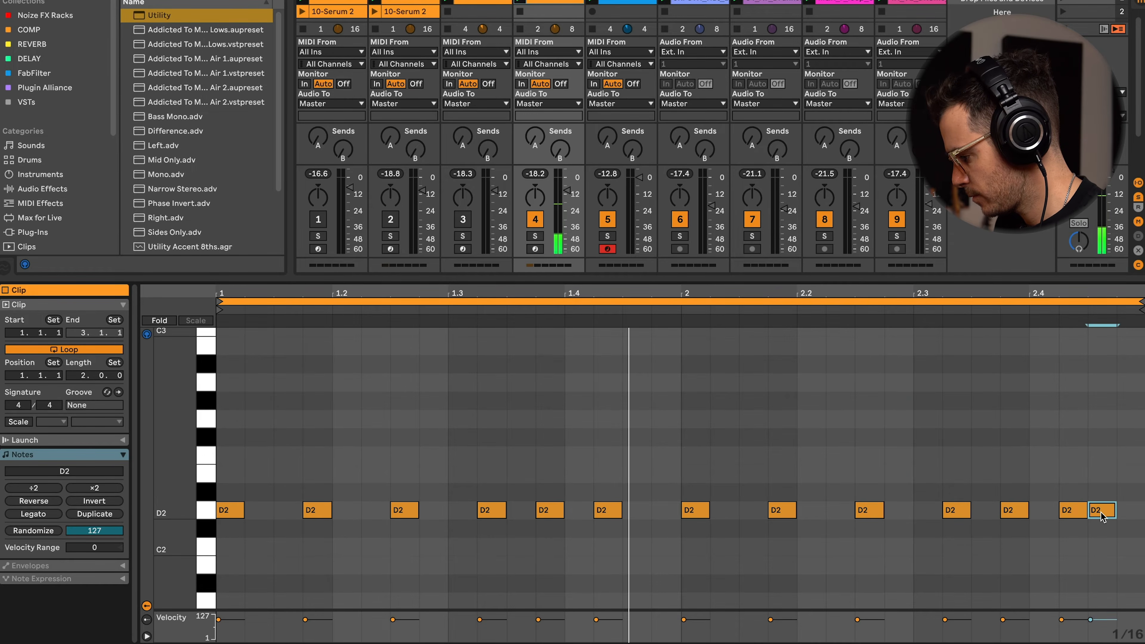
{"action": "key", "text": "space"}
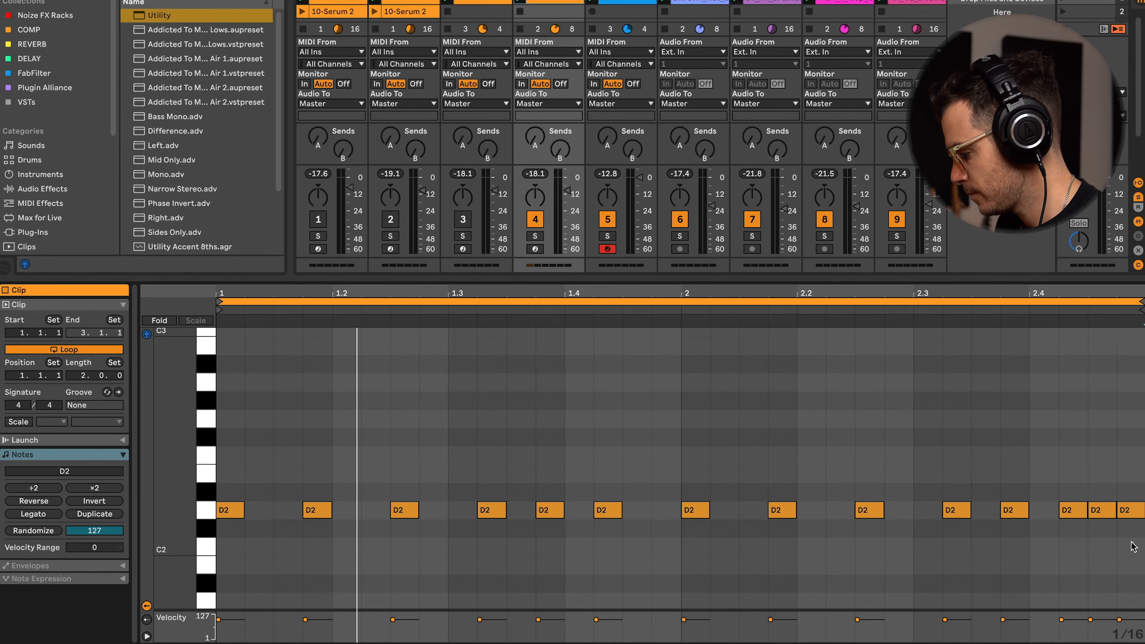
Move the D2 note just before bar 2.2 up an octave to D3 and play the clip.
{"action": "left_click_drag", "start_coordinate": [1133, 546], "coordinate": [1066, 506]}
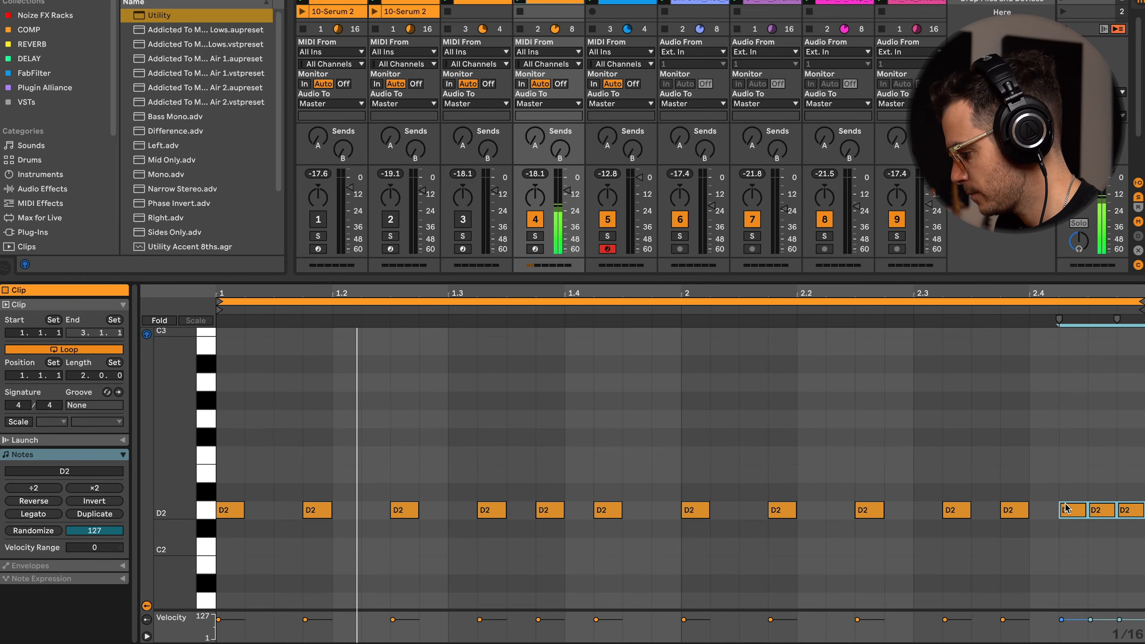
{"action": "key", "text": "space"}
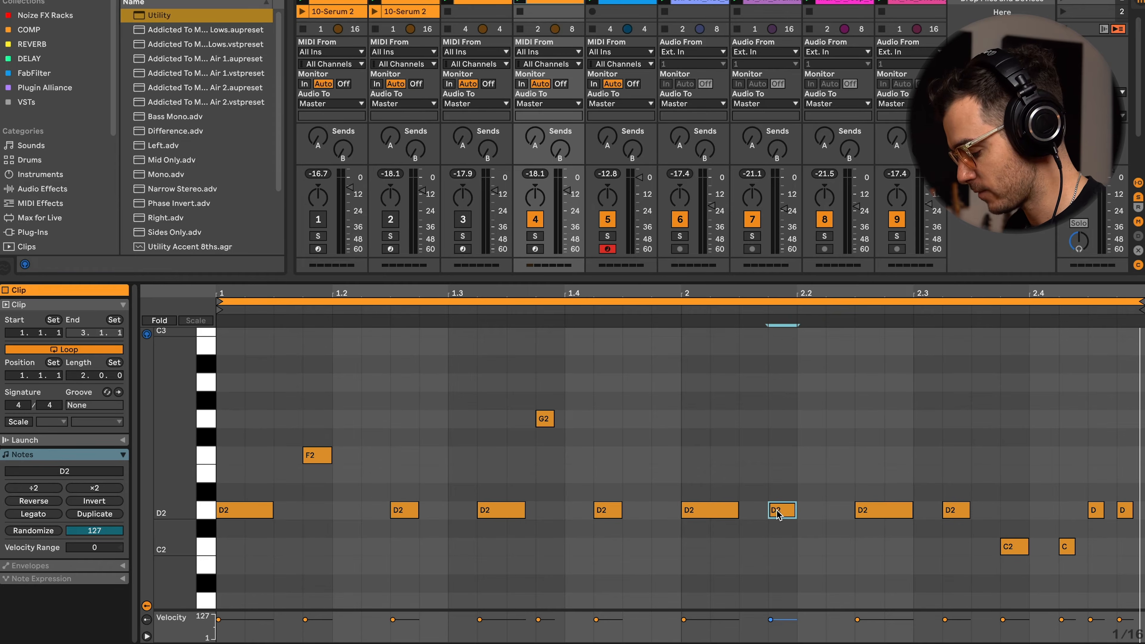
{"action": "key", "text": "shift+Up"}
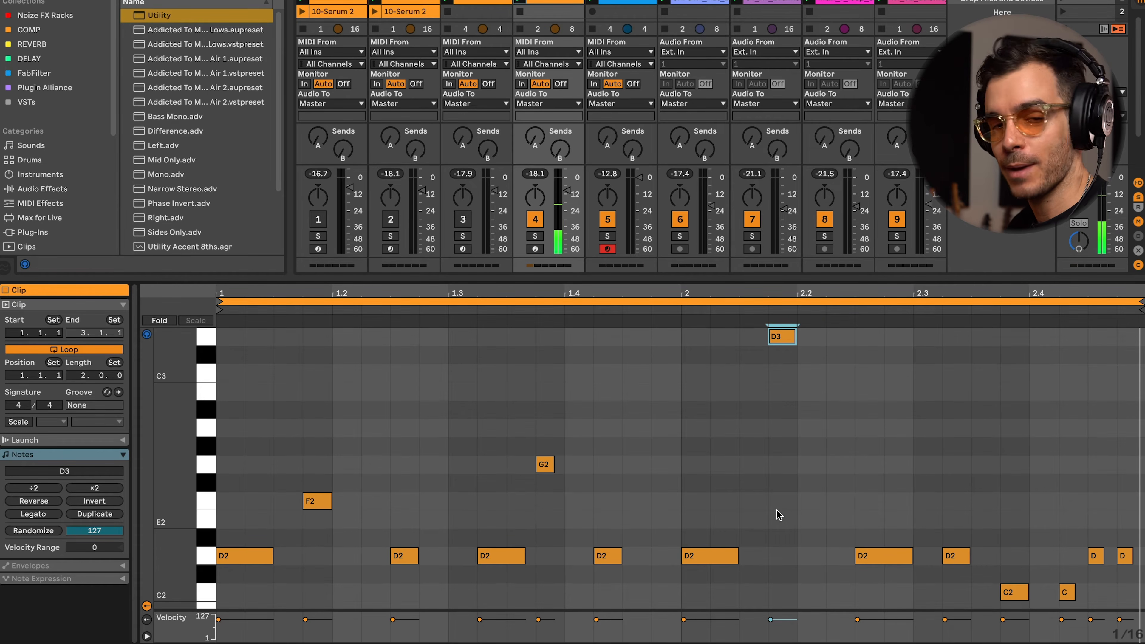
{"action": "key", "text": "space"}
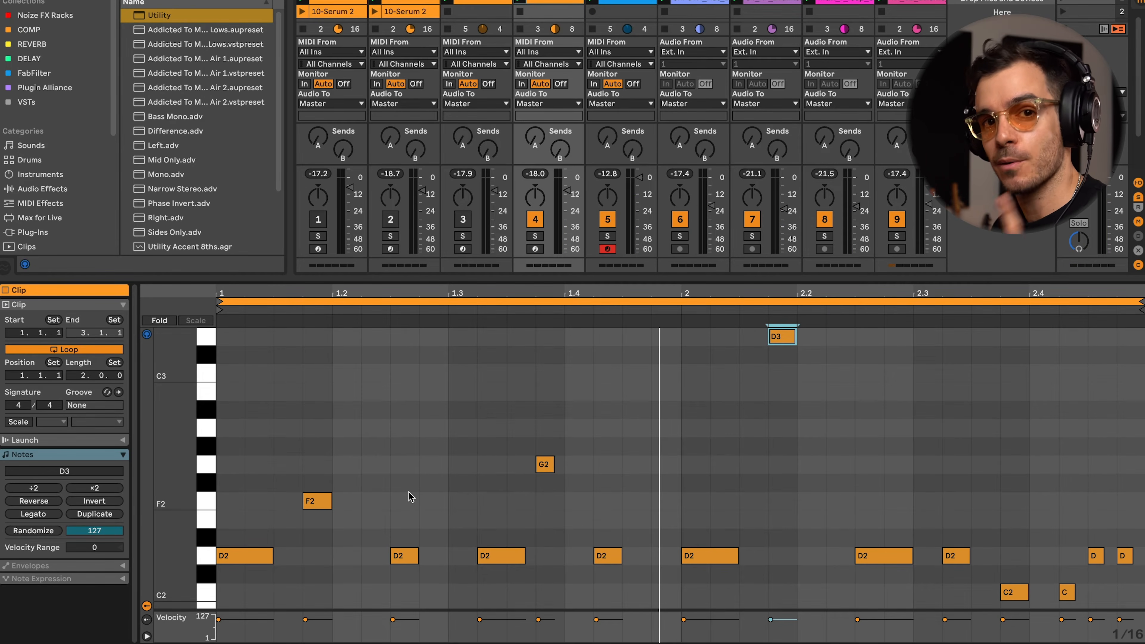
Duplicate the clip to four bars and move the G2 note in bar 3 up an octave to G3.
{"action": "left_click", "coordinate": [91, 516]}
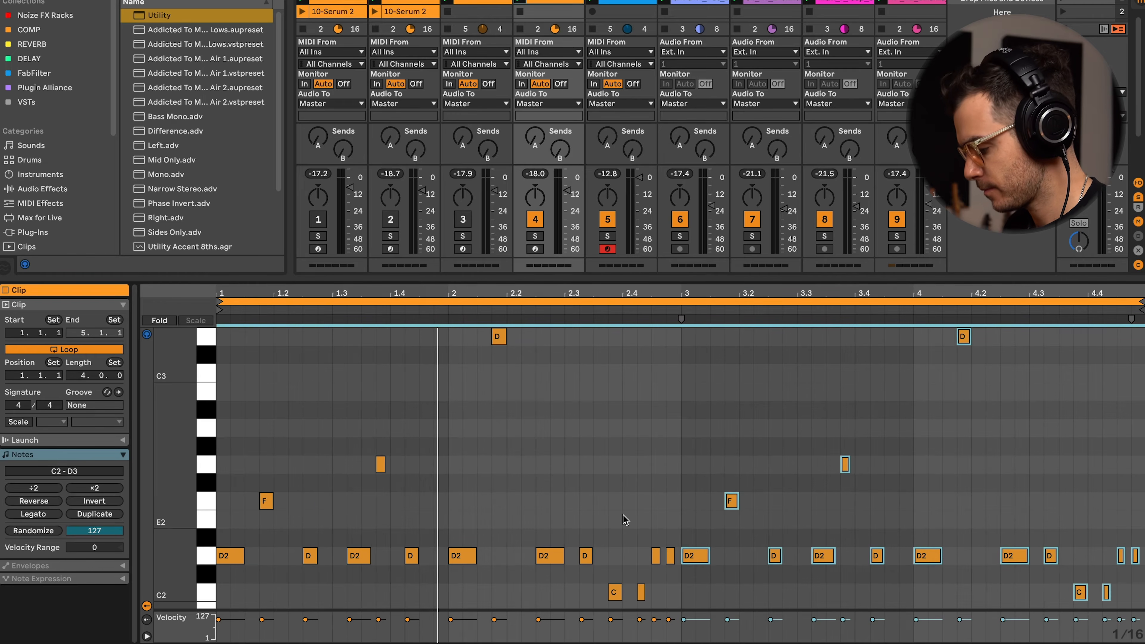
{"action": "left_click", "coordinate": [895, 498]}
{"action": "key", "text": "space"}
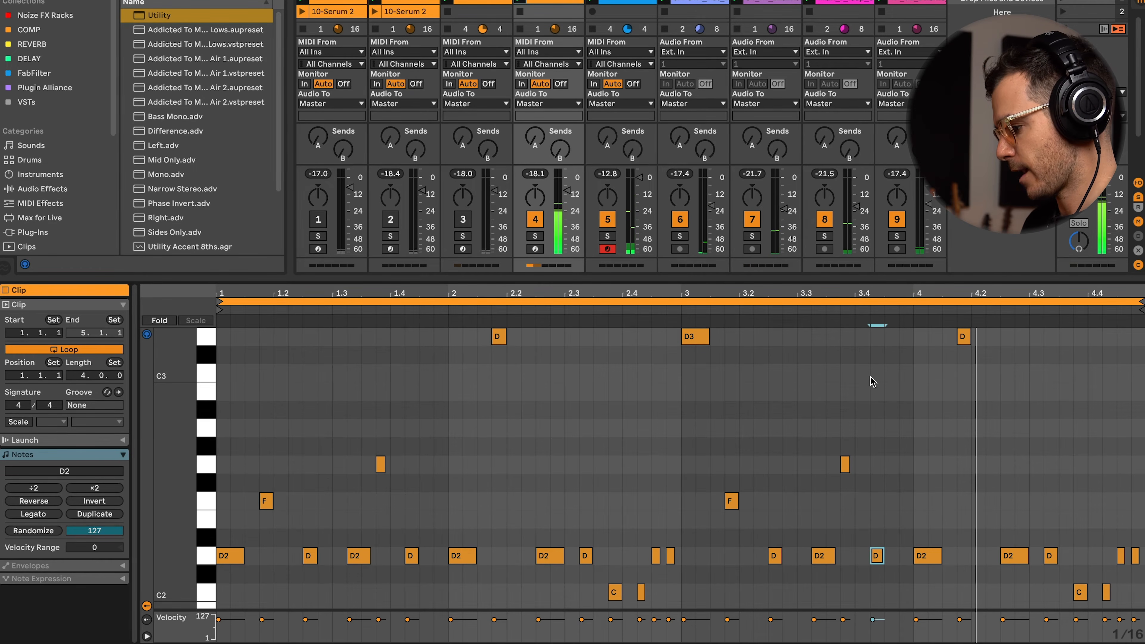
{"action": "key", "text": "shift+Up"}
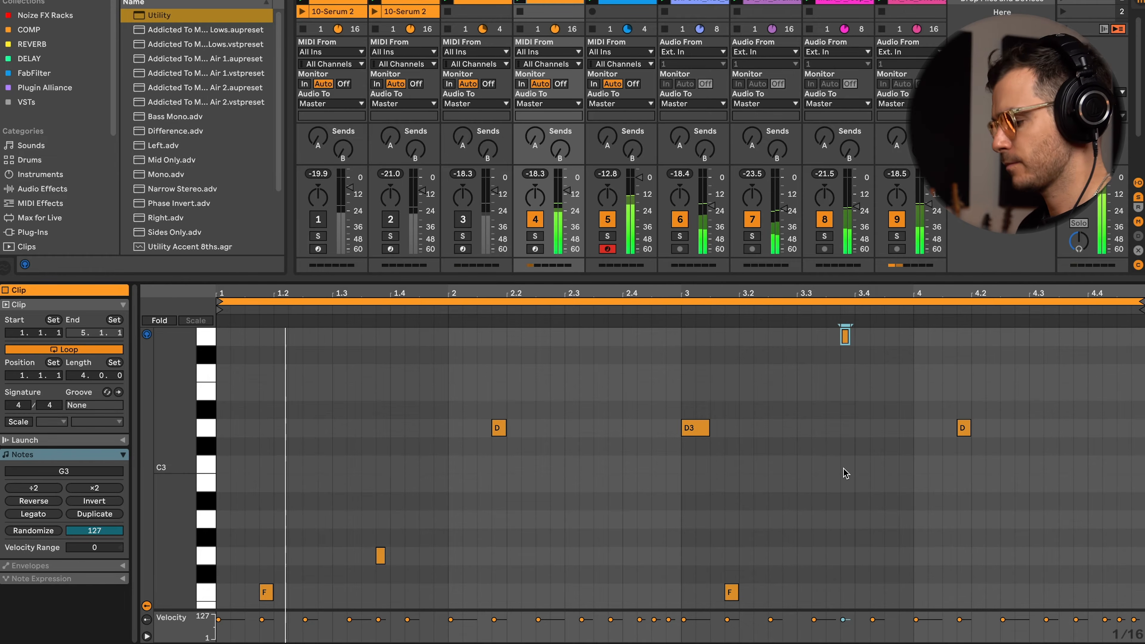
{"action": "scroll", "coordinate": [846, 473], "scroll_direction": "down", "scroll_amount": 5}
{"action": "scroll", "coordinate": [847, 473], "scroll_direction": "up", "scroll_amount": 6}
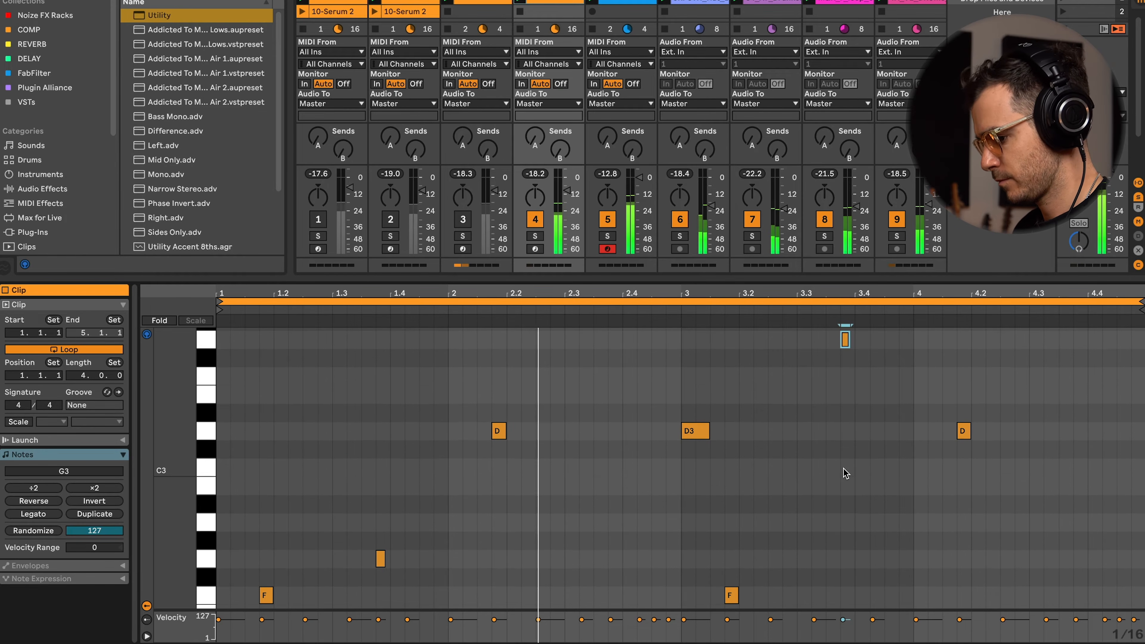
{"action": "key", "text": "f"}
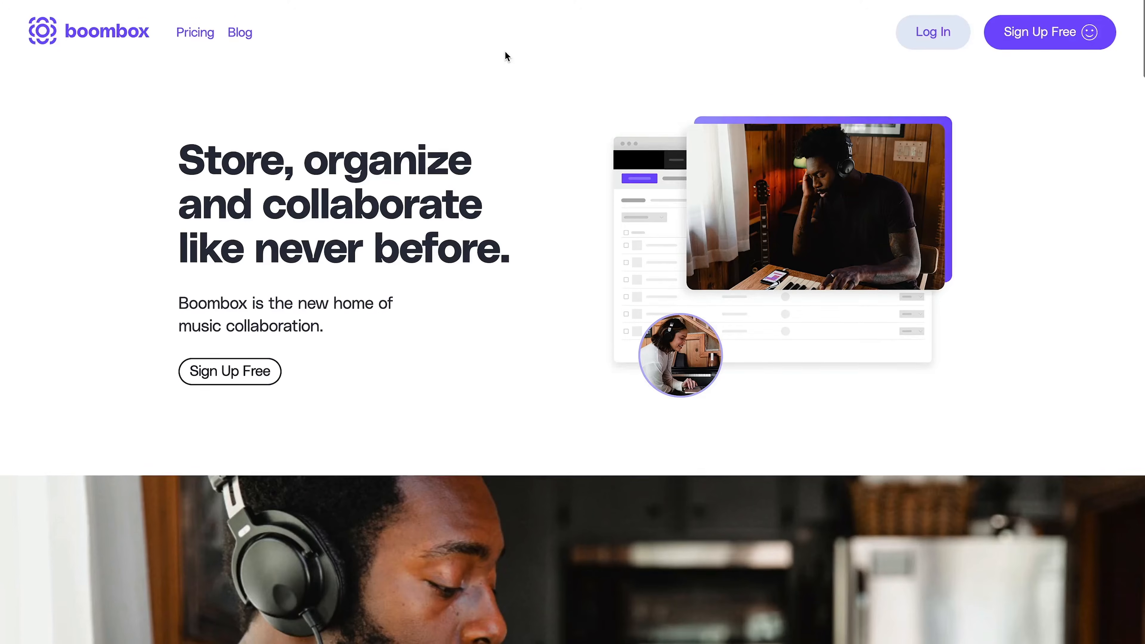
Switch to the Boombox website and scroll through its homepage.
{"action": "scroll", "coordinate": [504, 56], "scroll_direction": "down", "scroll_amount": 2}
{"action": "scroll", "coordinate": [506, 57], "scroll_direction": "down", "scroll_amount": 7}
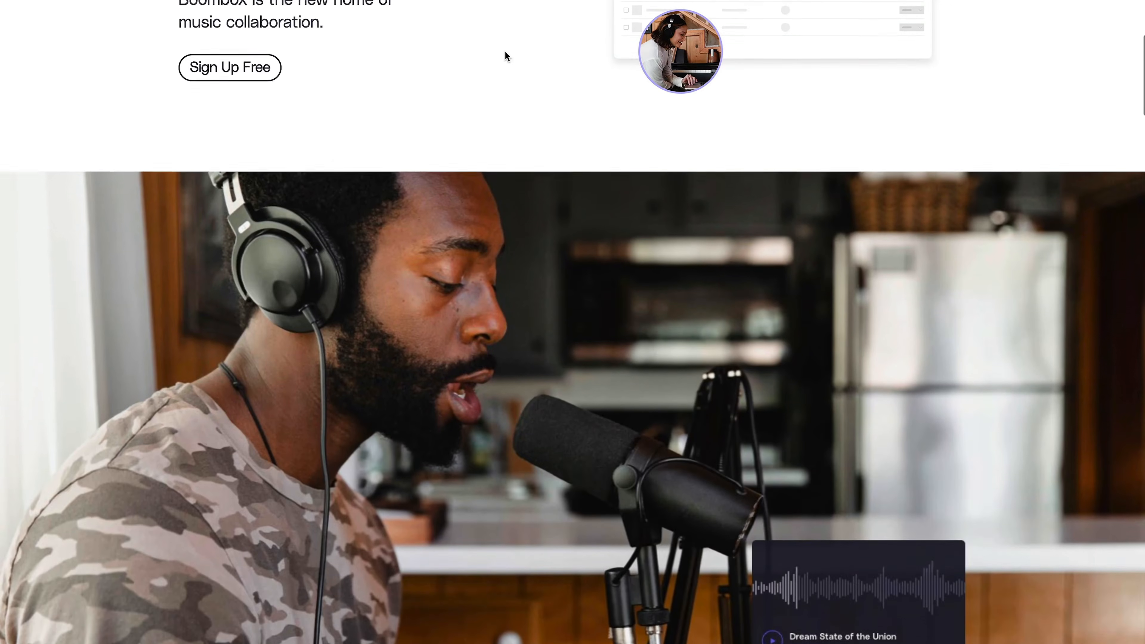
{"action": "scroll", "coordinate": [505, 56], "scroll_direction": "down", "scroll_amount": 10}
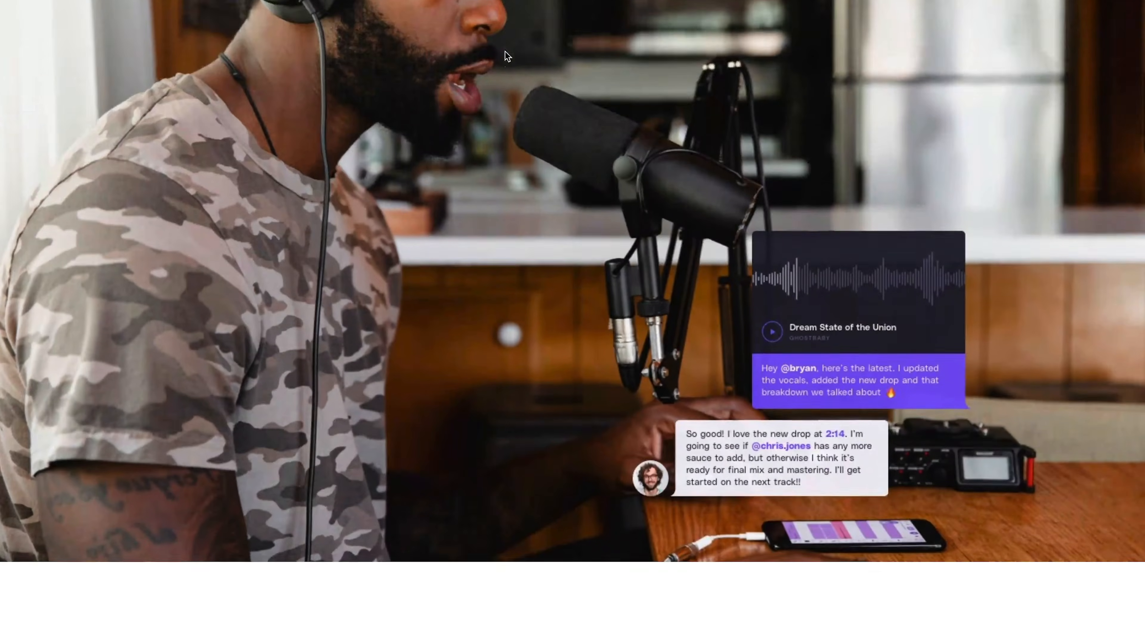
{"action": "scroll", "coordinate": [506, 52], "scroll_direction": "down", "scroll_amount": 9}
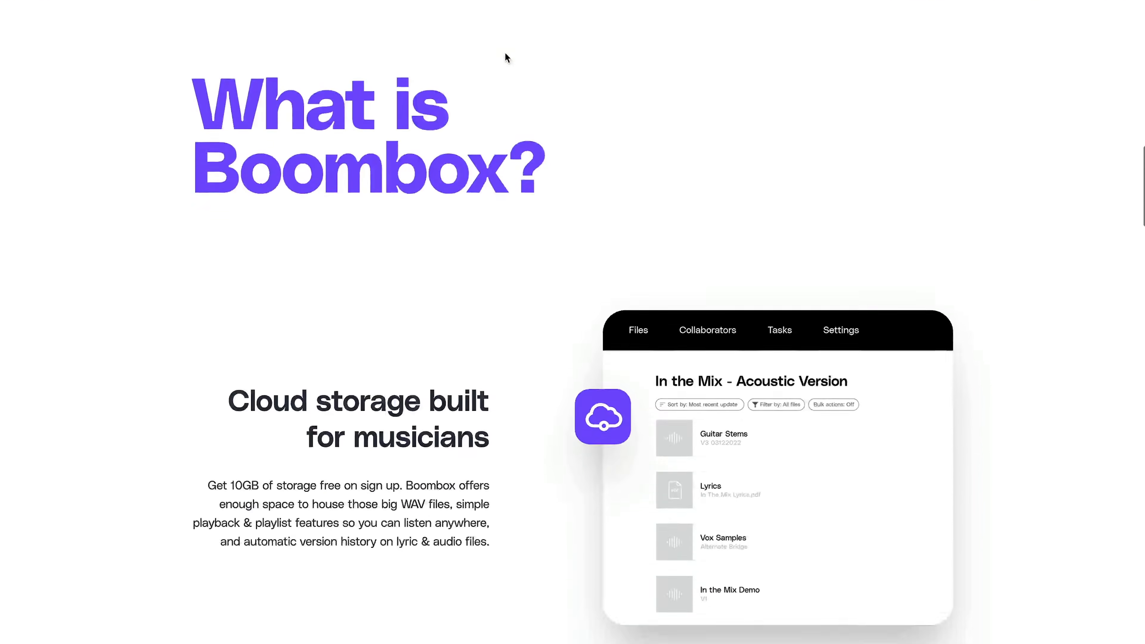
{"action": "scroll", "coordinate": [506, 57], "scroll_direction": "down", "scroll_amount": 2}
{"action": "scroll", "coordinate": [505, 53], "scroll_direction": "down", "scroll_amount": 4}
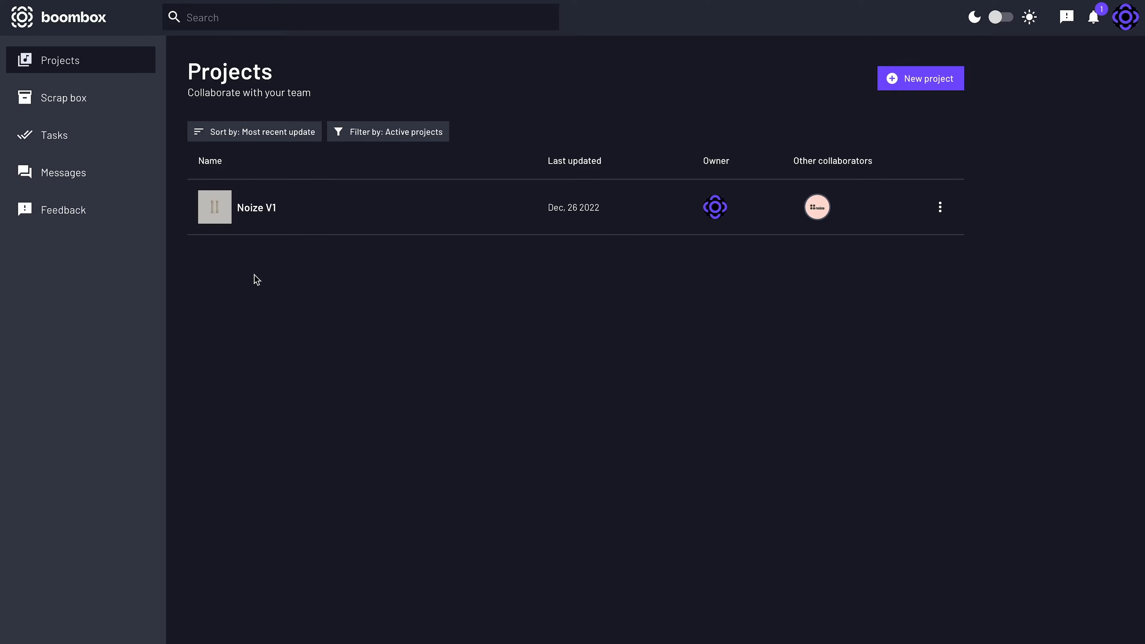
Open Noize Project V2.mp3 in the Noize V1 project and start a comment reading "Need".
{"action": "left_click", "coordinate": [247, 210]}
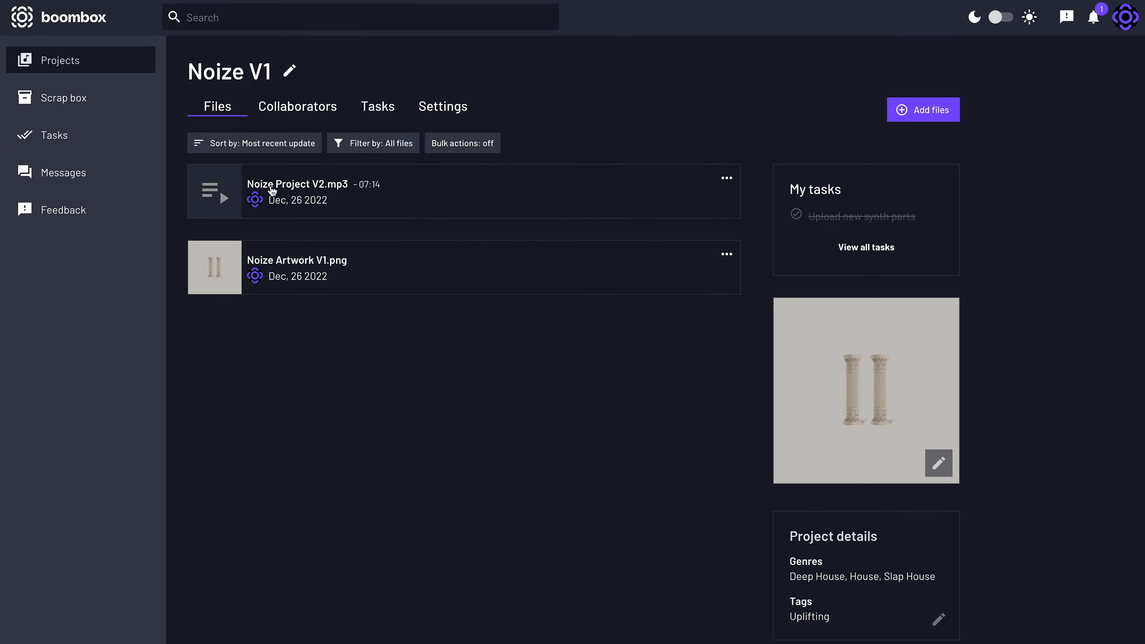
{"action": "left_click", "coordinate": [272, 190]}
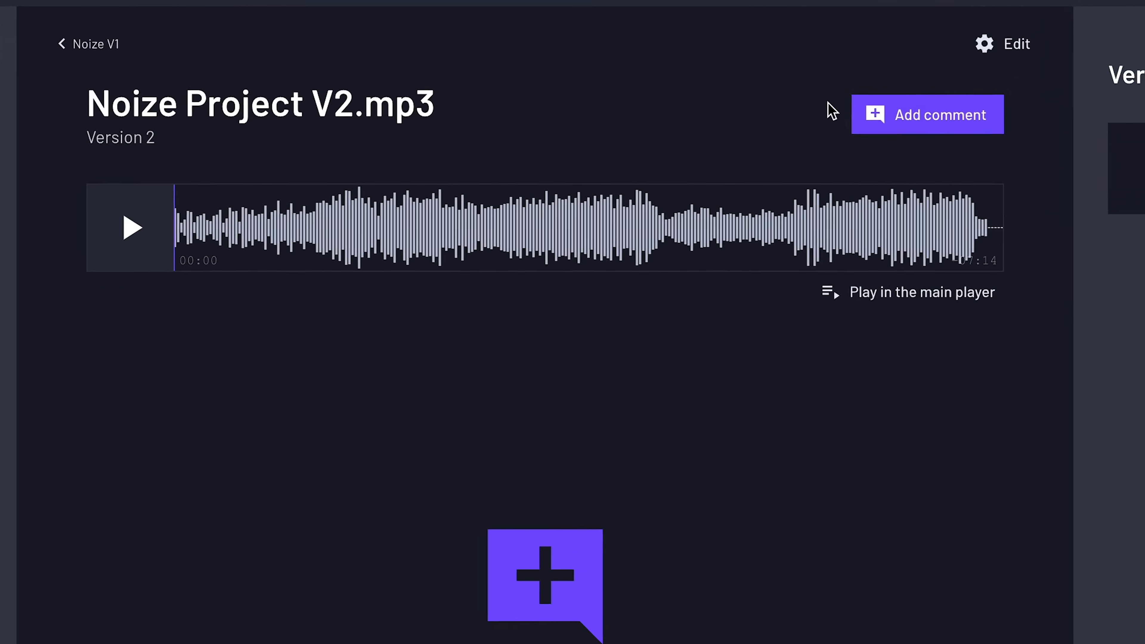
{"action": "left_click", "coordinate": [712, 103]}
{"action": "type", "text": "Need"}
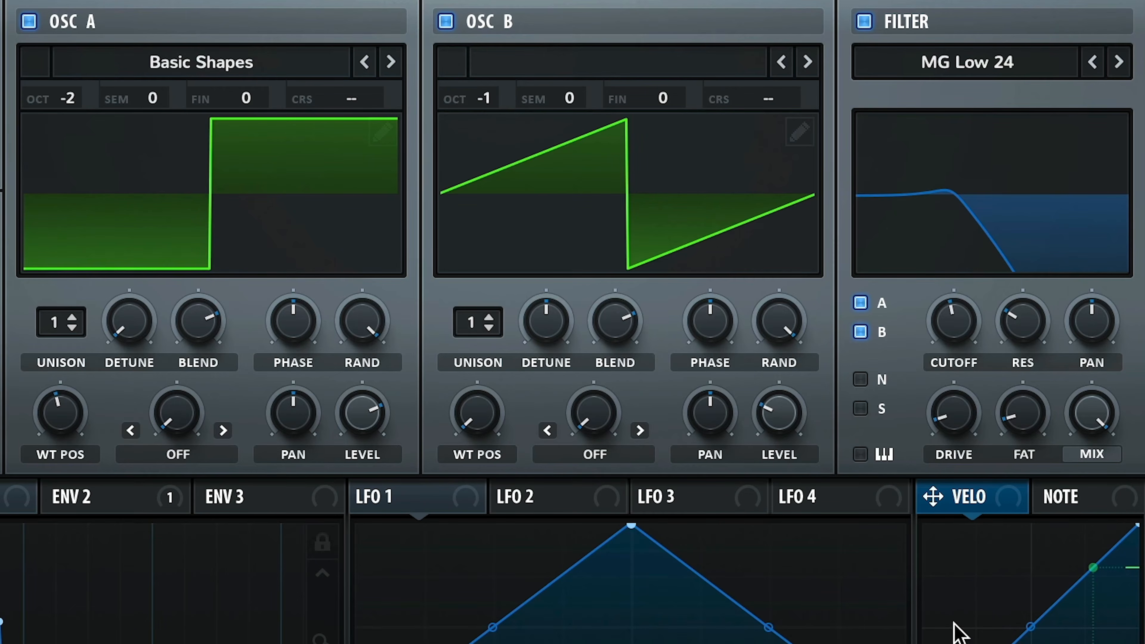
Assign the VELO velocity source in Serum to modulate the filter cutoff.
{"action": "left_click_drag", "start_coordinate": [967, 490], "coordinate": [953, 323]}
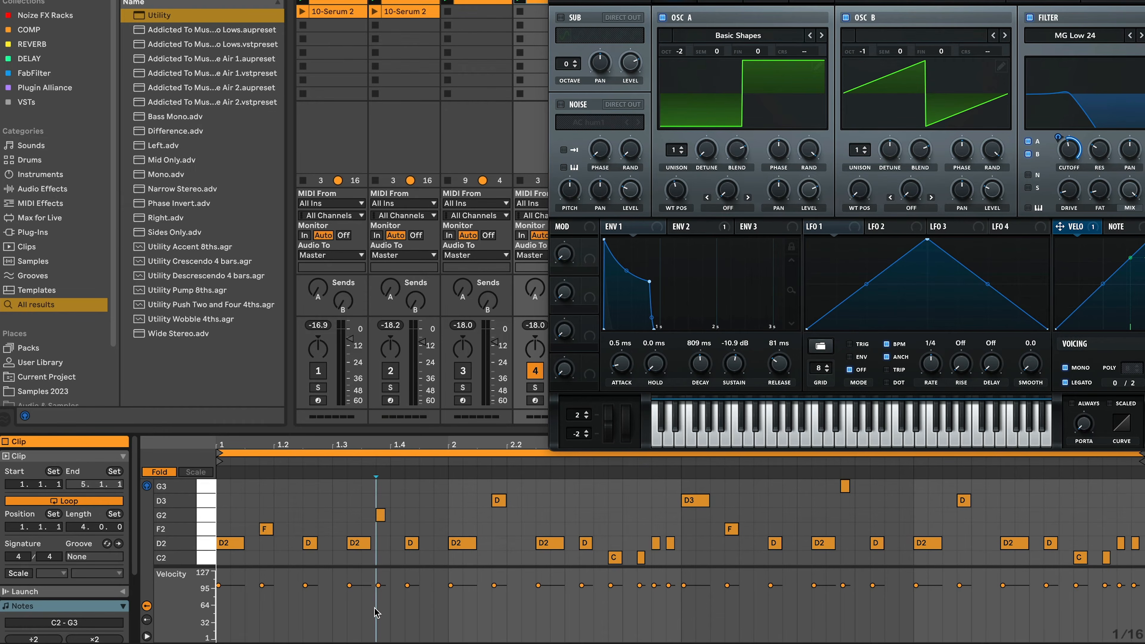
Select all notes in the clip and lower their velocities to 33.
{"action": "key", "text": "ctrl+a"}
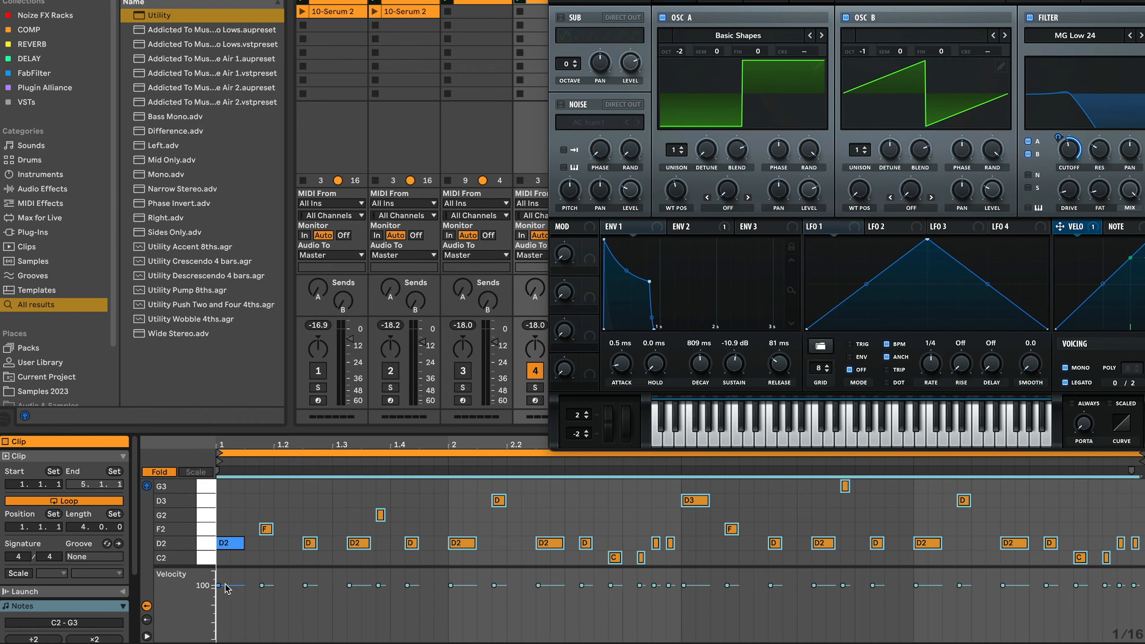
{"action": "left_click_drag", "start_coordinate": [220, 589], "coordinate": [223, 622]}
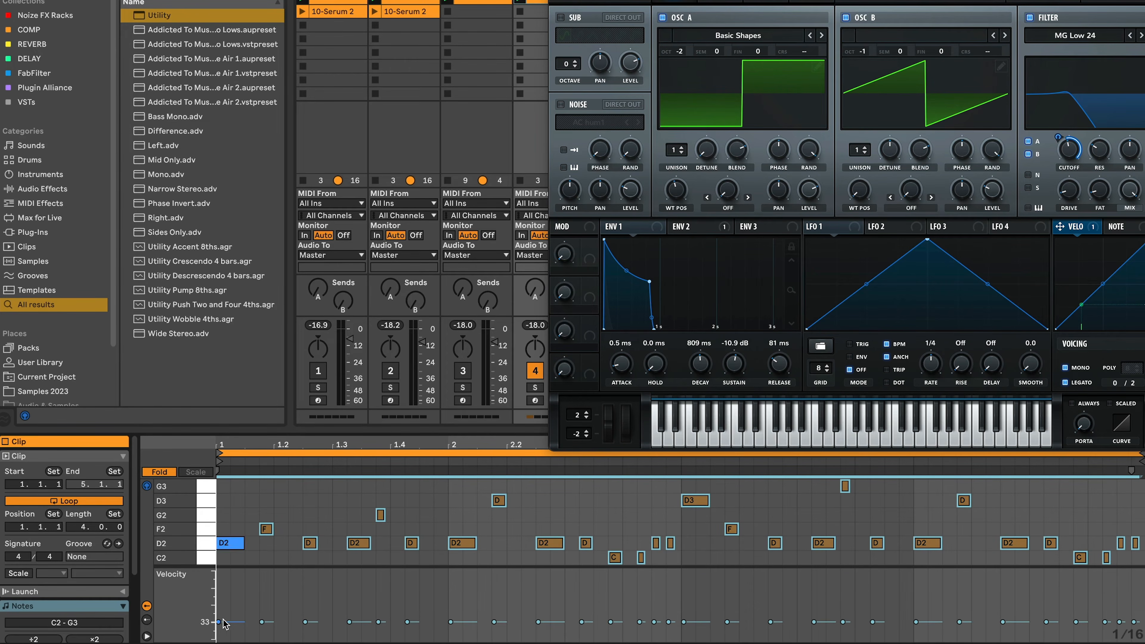
Raise the velocities of the D3 note in bar 1 and the D2 note on beat 2 to accent them.
{"action": "left_click", "coordinate": [288, 578]}
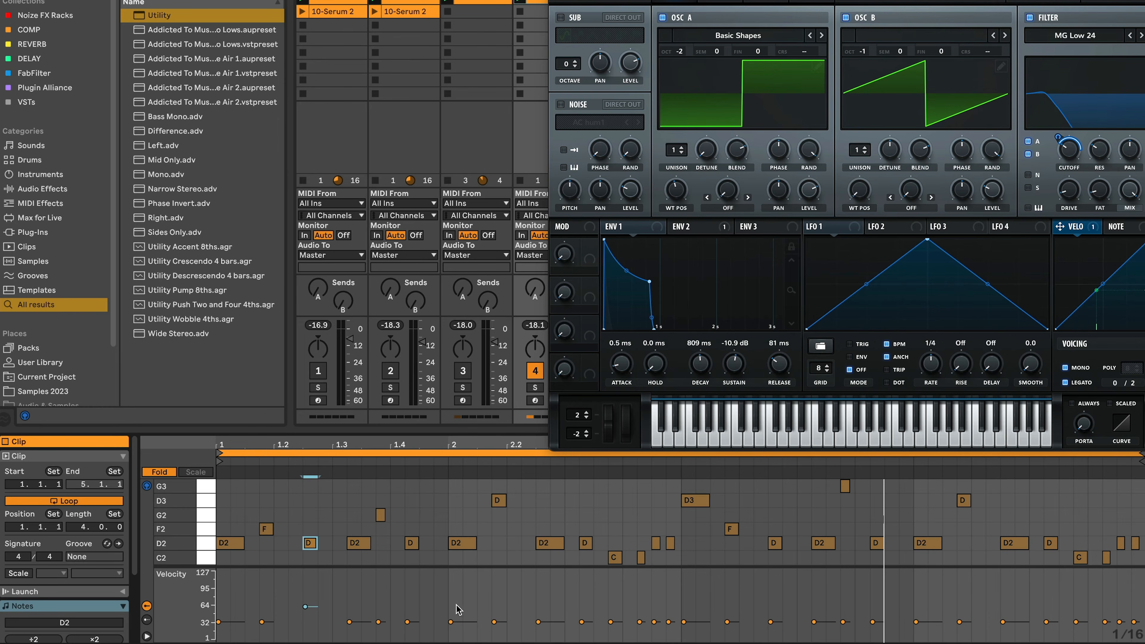
{"action": "left_click_drag", "start_coordinate": [453, 623], "coordinate": [452, 616]}
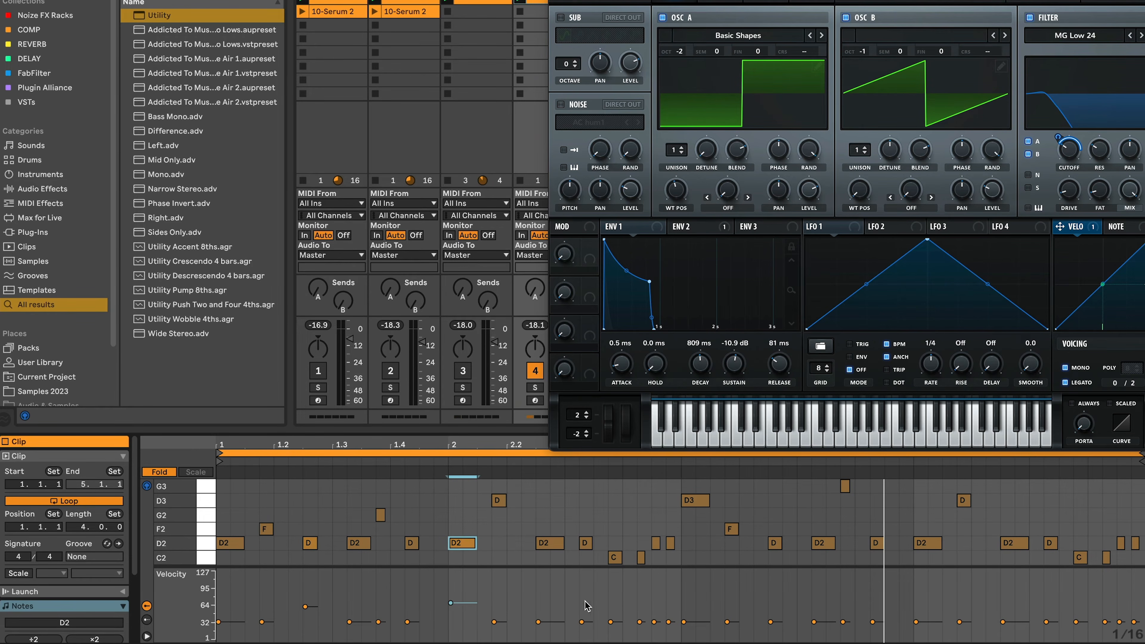
{"action": "left_click", "coordinate": [585, 629]}
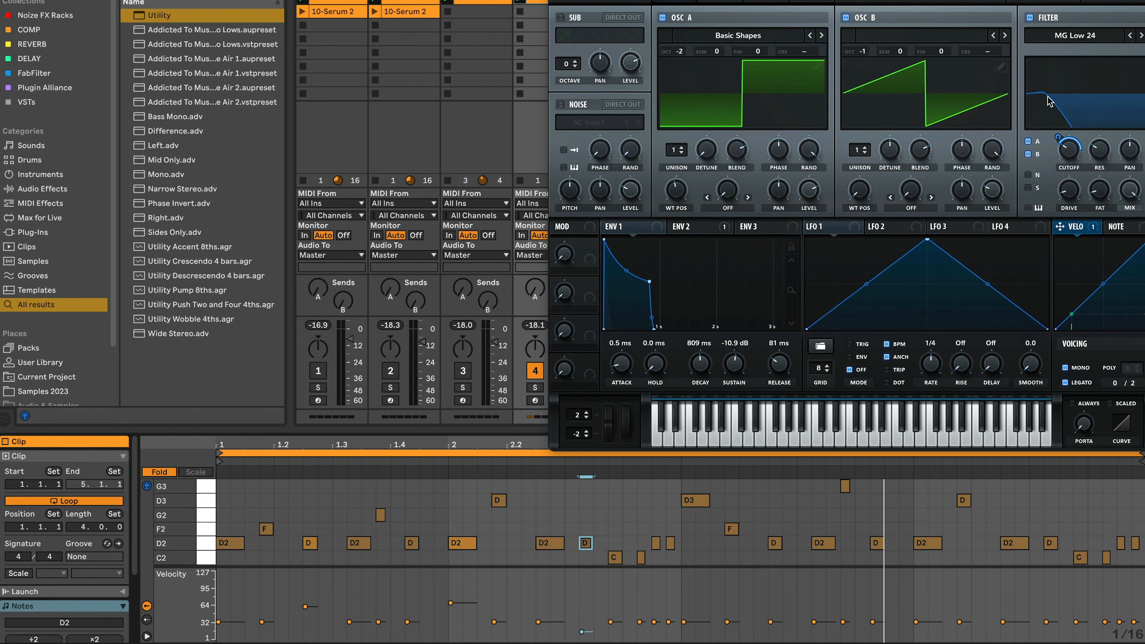
Lower the filter cutoff in Serum.
{"action": "mouse_move", "coordinate": [1072, 155]}
{"action": "left_click_drag", "start_coordinate": [1069, 129], "coordinate": [1071, 153]}
Raise the velocities of several more notes, including the note near 2.4 and the clip's last note.
{"action": "left_click", "coordinate": [669, 622]}
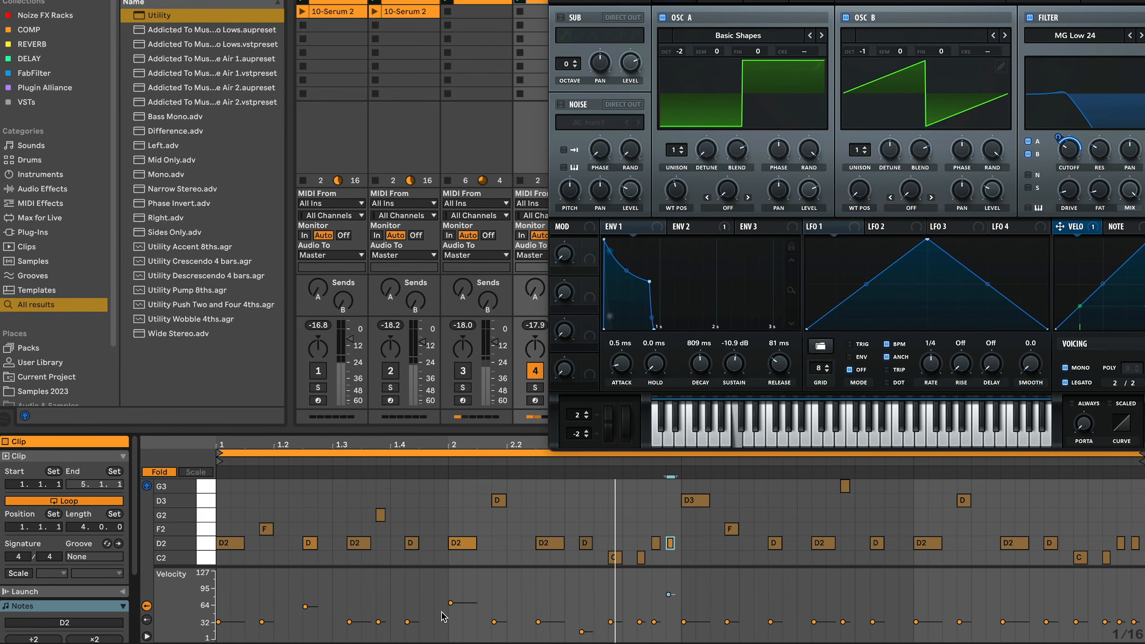
{"action": "left_click", "coordinate": [451, 603]}
{"action": "left_click_drag", "start_coordinate": [451, 584], "coordinate": [450, 580]}
{"action": "left_click", "coordinate": [670, 597]}
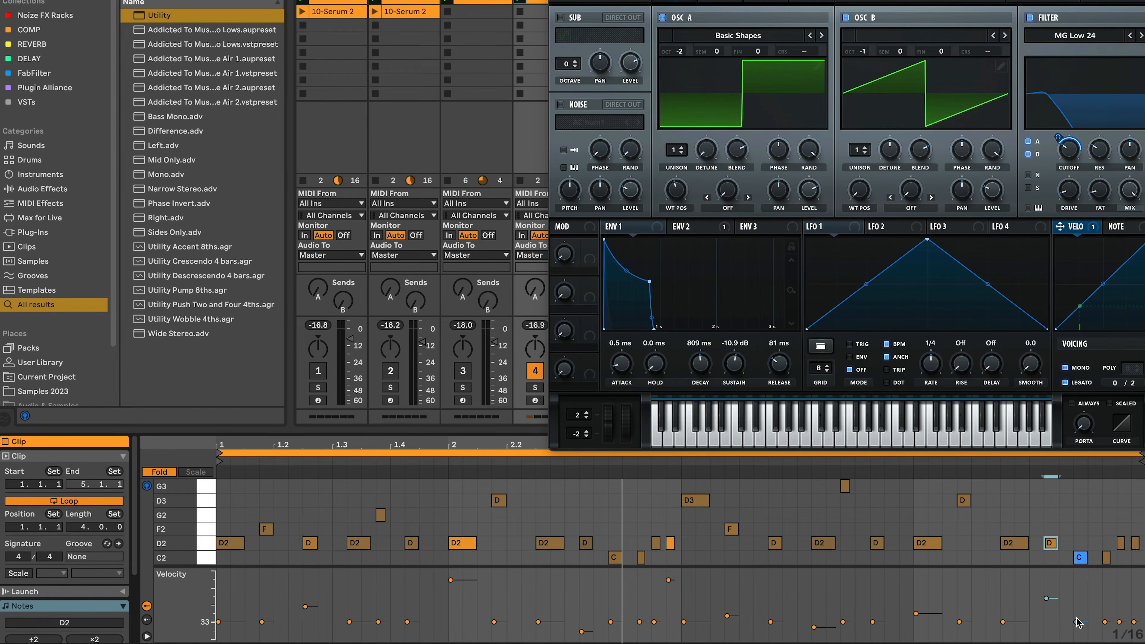
{"action": "left_click_drag", "start_coordinate": [1135, 622], "coordinate": [1135, 579]}
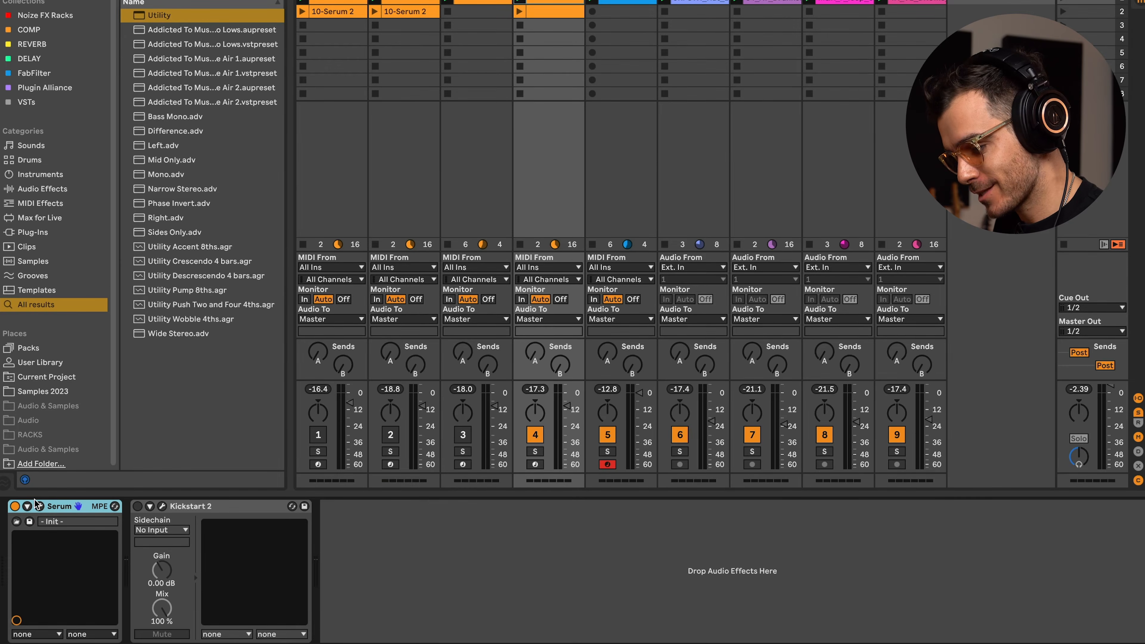
Open the Serum instrument window again.
{"action": "left_click", "coordinate": [38, 506]}
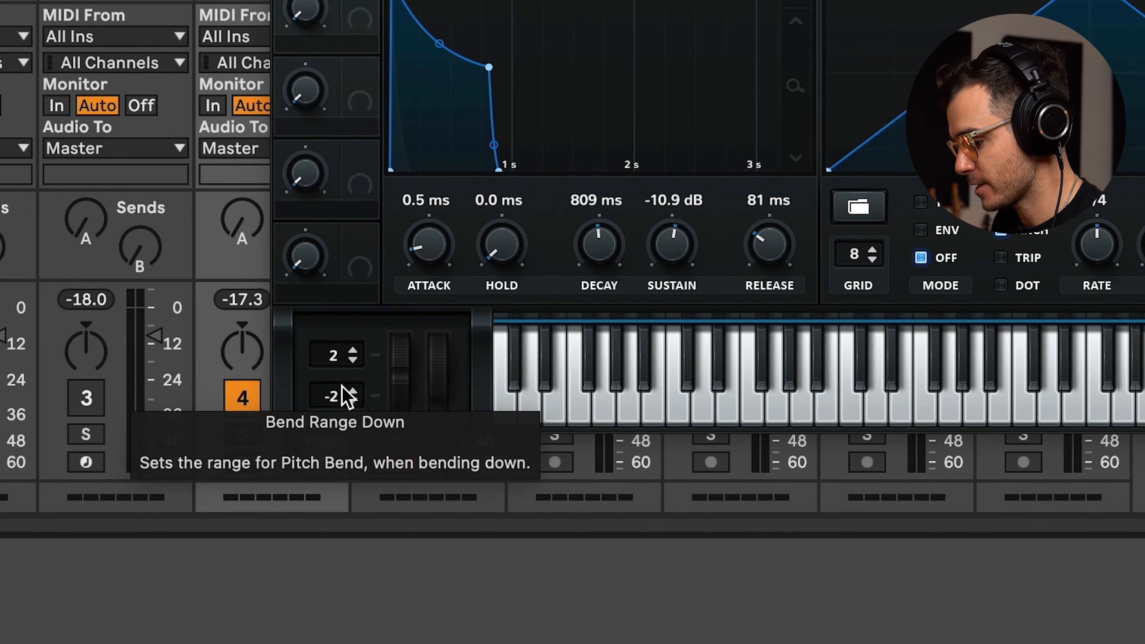
Widen Serum's pitch bend range and open the clip's MIDI Ctrl Pitch Bend envelope.
{"action": "left_click_drag", "start_coordinate": [340, 397], "coordinate": [345, 476]}
{"action": "left_click_drag", "start_coordinate": [340, 354], "coordinate": [342, 280]}
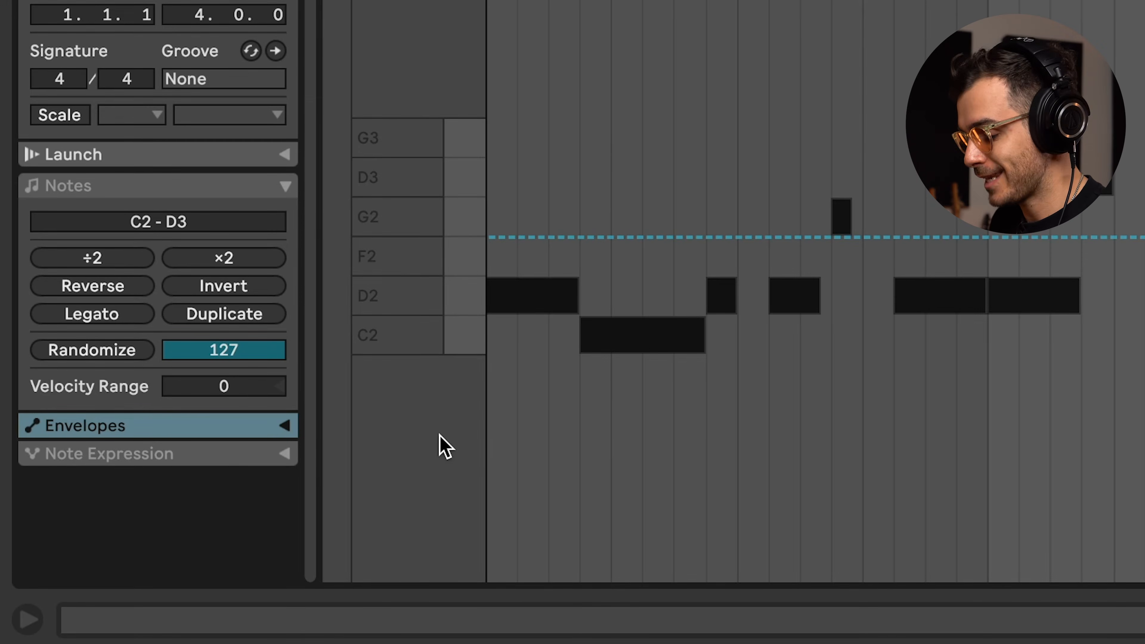
{"action": "left_click", "coordinate": [217, 419]}
{"action": "left_click", "coordinate": [282, 426]}
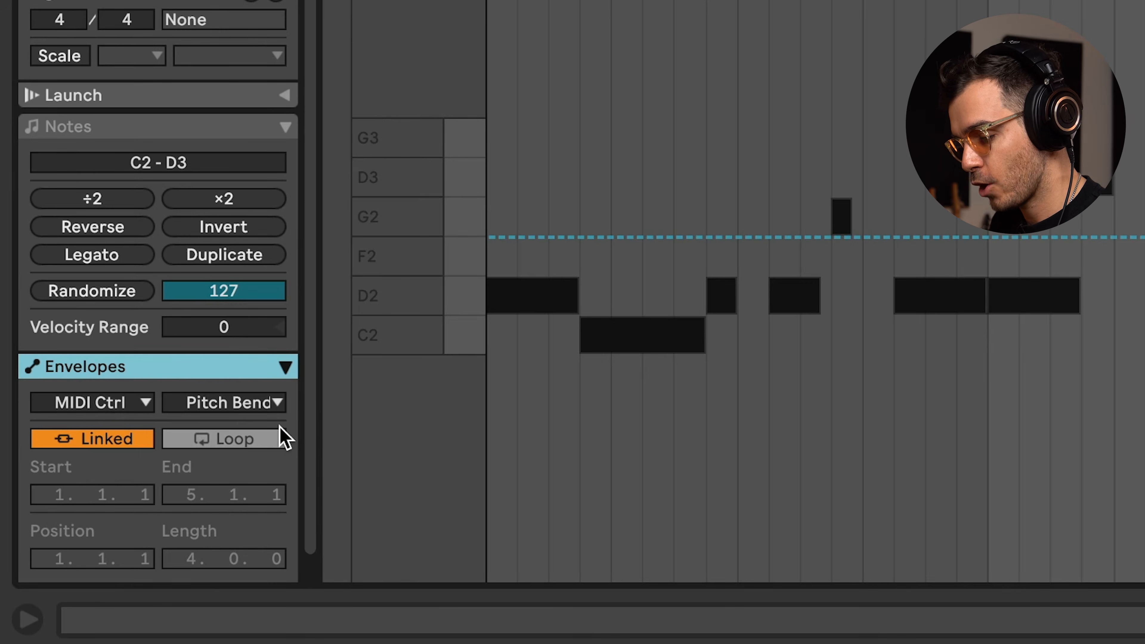
{"action": "left_click", "coordinate": [131, 402]}
{"action": "left_click", "coordinate": [111, 434]}
{"action": "left_click", "coordinate": [220, 406]}
{"action": "left_click", "coordinate": [220, 406]}
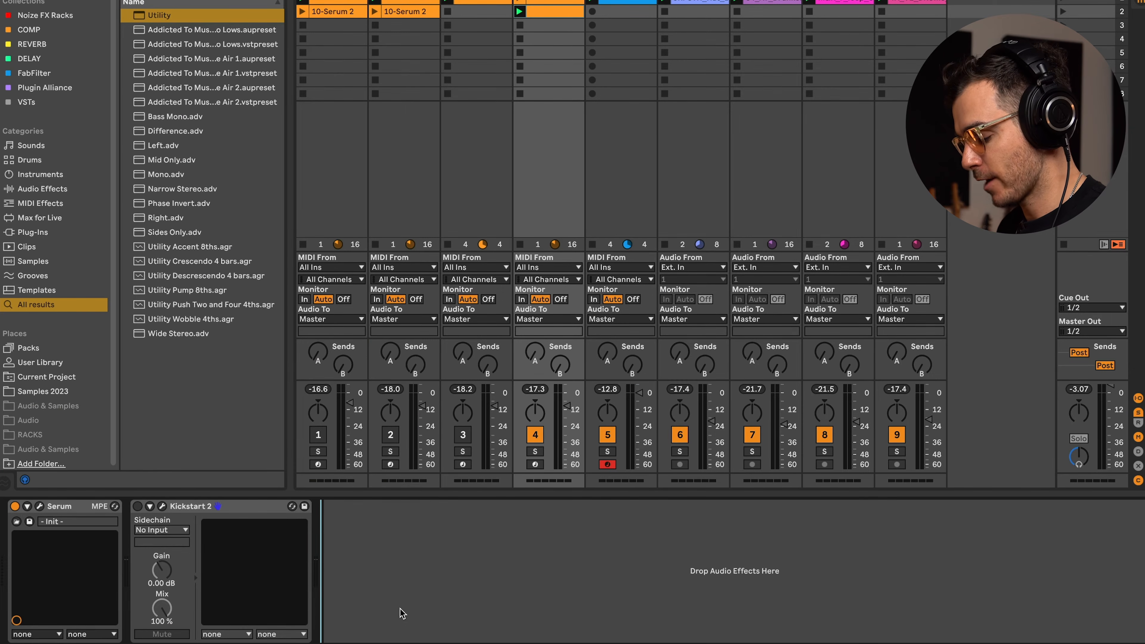
Add an Audio Effect Rack after Kickstart 2 on the Serum track and create its first chain.
{"action": "key", "text": "super+f"}
{"action": "type", "text": "a"}
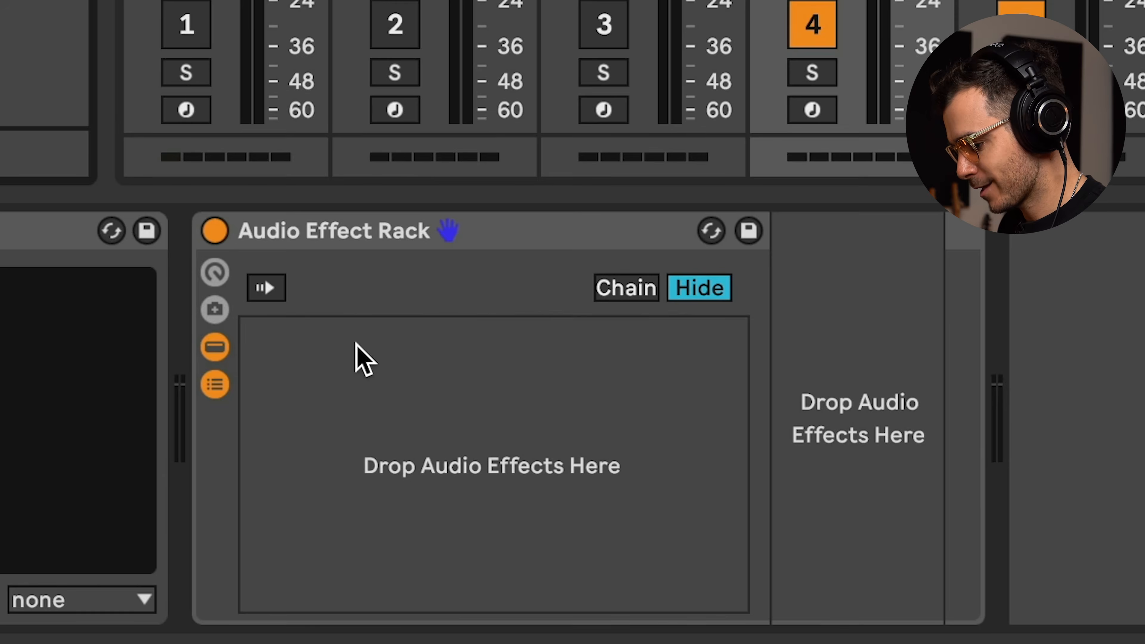
{"action": "right_click", "coordinate": [377, 548]}
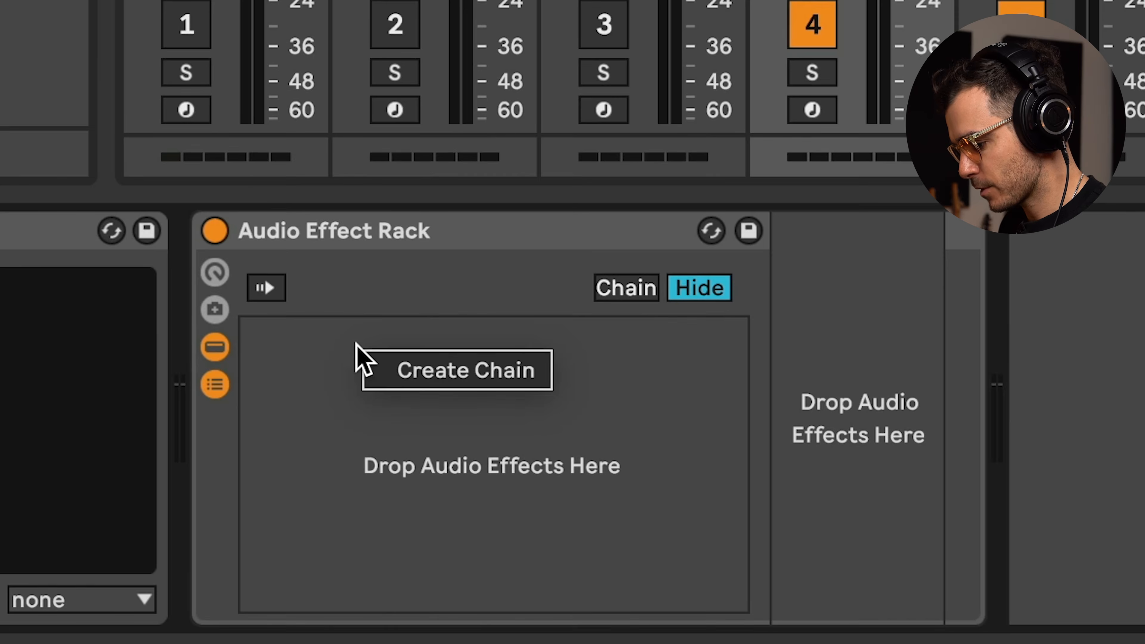
{"action": "left_click", "coordinate": [385, 560]}
{"action": "right_click", "coordinate": [386, 556]}
{"action": "left_click", "coordinate": [427, 425]}
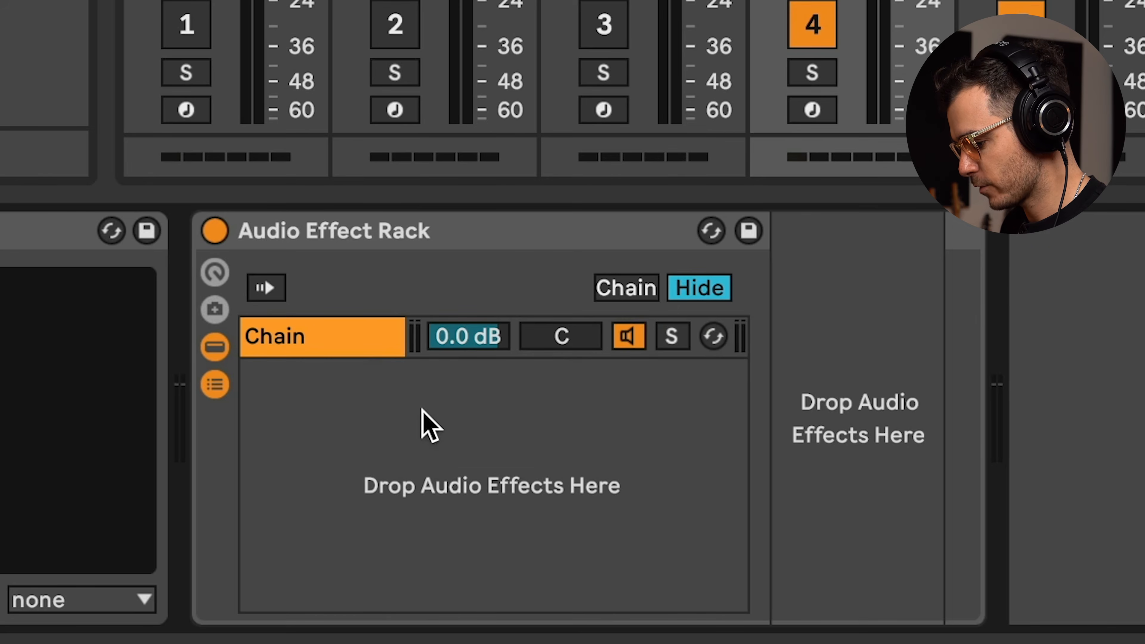
Create a second chain named REVERB and load a Reverb and an EQ Eight at about 637 Hz into it.
{"action": "right_click", "coordinate": [417, 389]}
{"action": "left_click", "coordinate": [447, 409]}
{"action": "key", "text": "ctrl+r"}
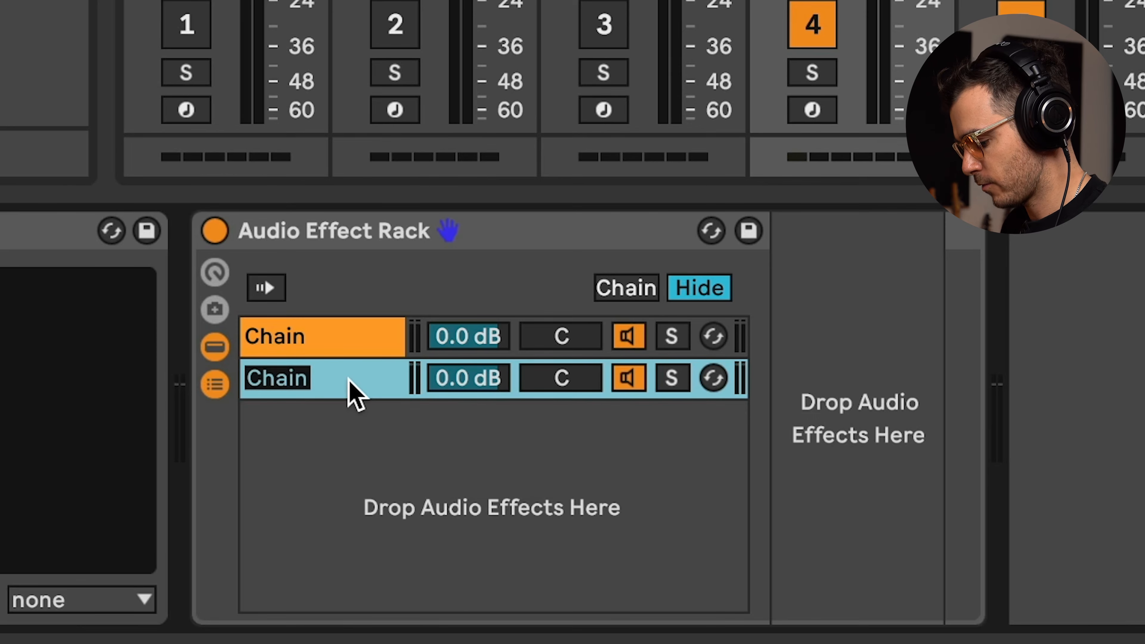
{"action": "type", "text": "REVERB"}
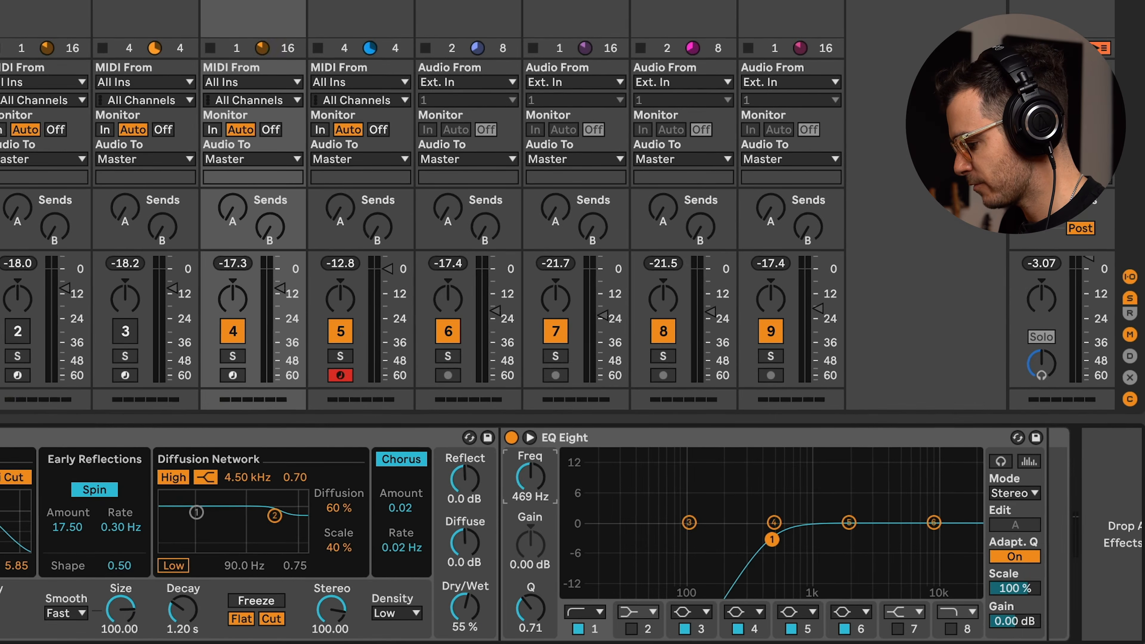
{"action": "left_click_drag", "start_coordinate": [530, 477], "coordinate": [531, 468]}
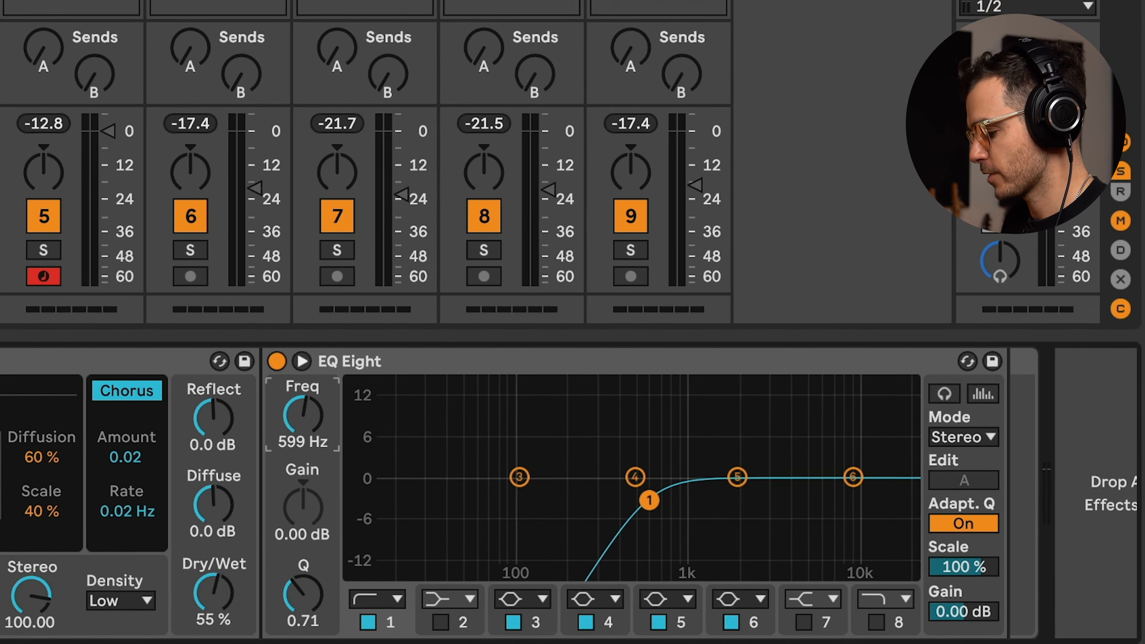
{"action": "left_click_drag", "start_coordinate": [362, 434], "coordinate": [362, 431]}
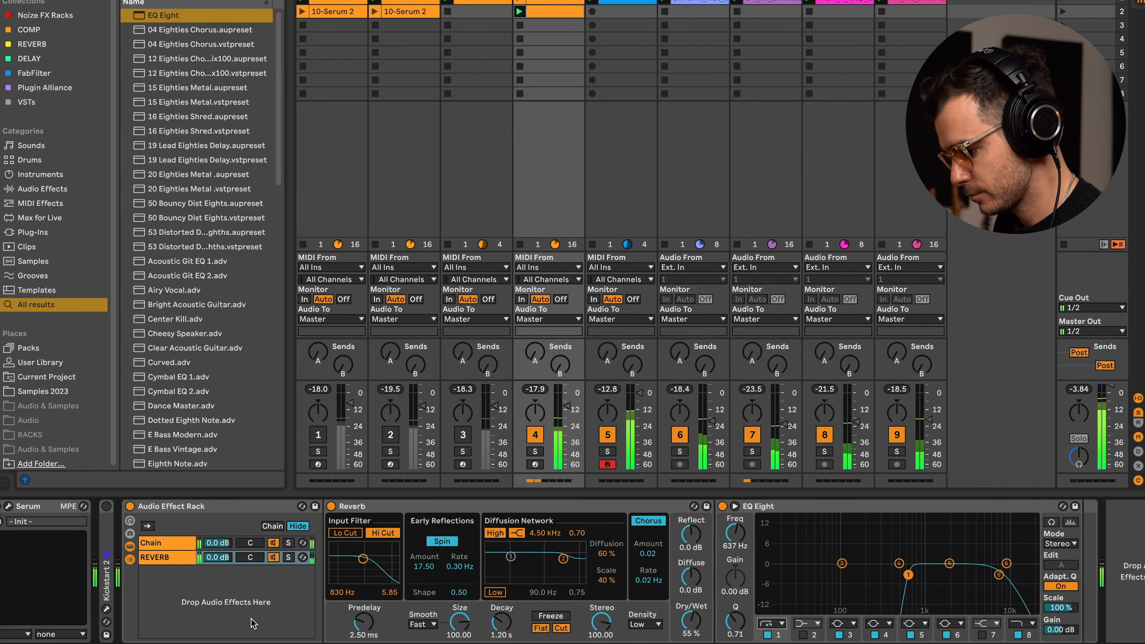
Select the REVERB chain and deactivate it.
{"action": "scroll", "coordinate": [256, 595], "scroll_direction": "left", "scroll_amount": 2}
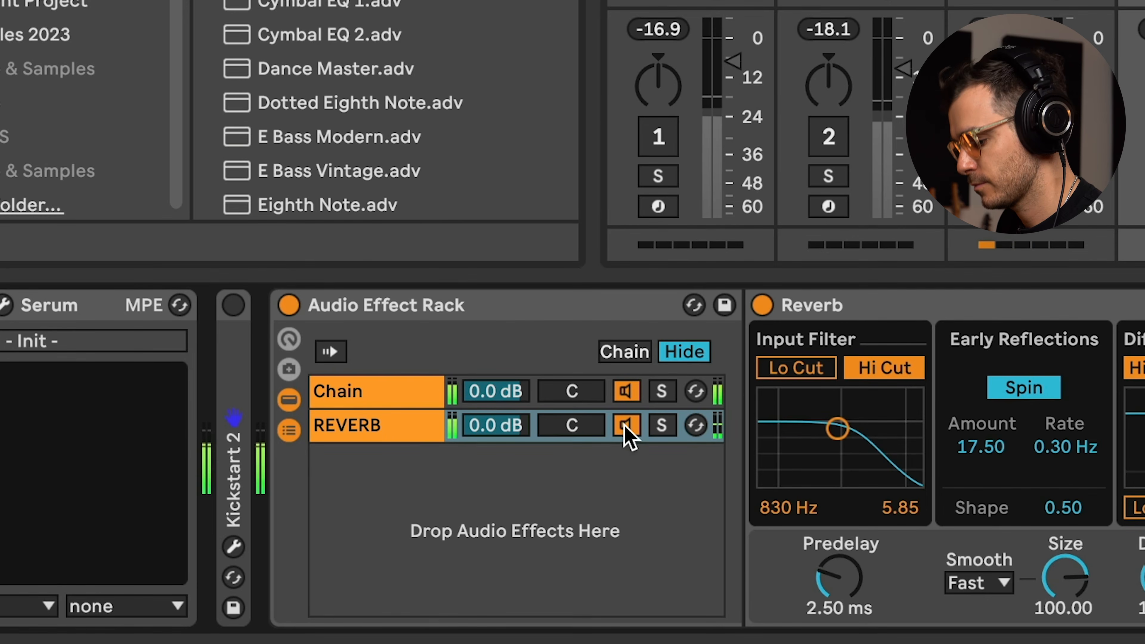
{"action": "left_click", "coordinate": [304, 559]}
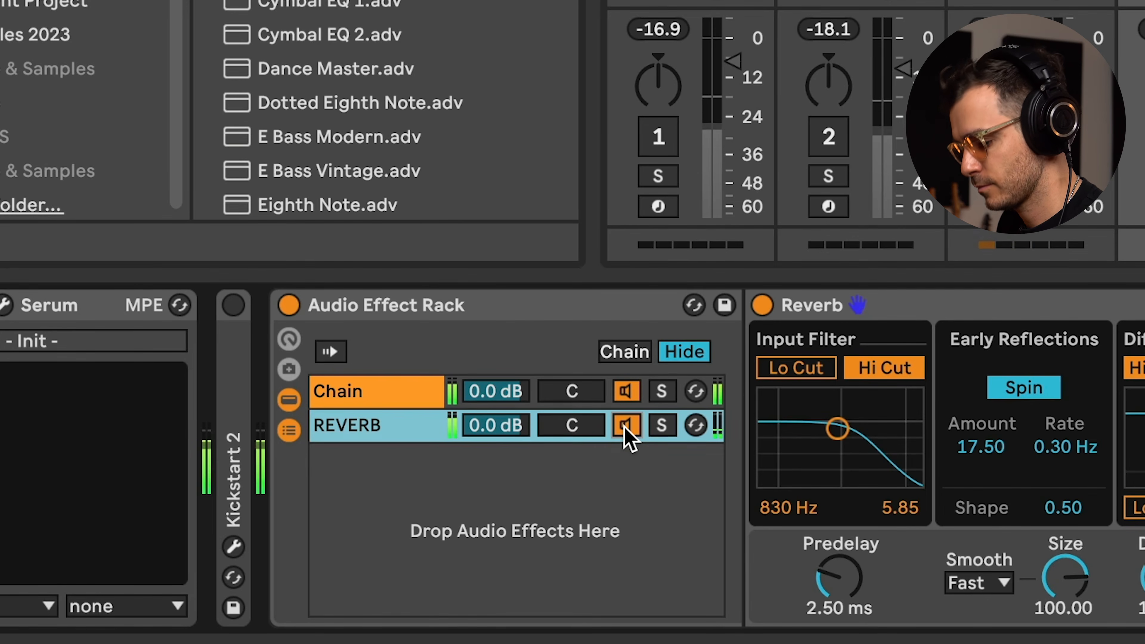
{"action": "left_click", "coordinate": [626, 431]}
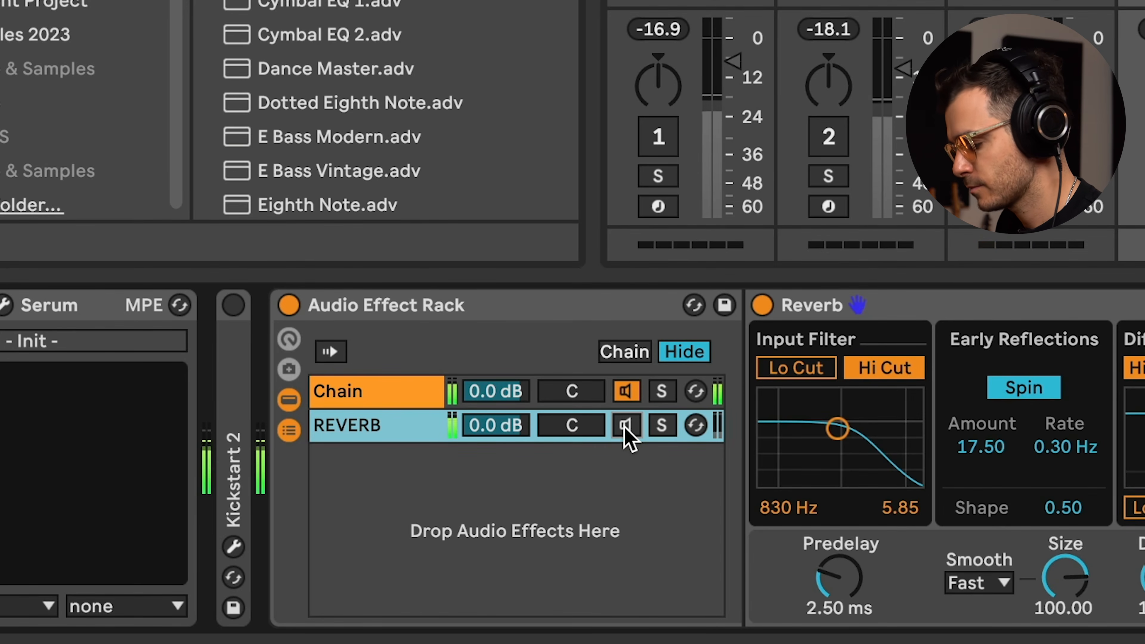
{"action": "left_click", "coordinate": [627, 428]}
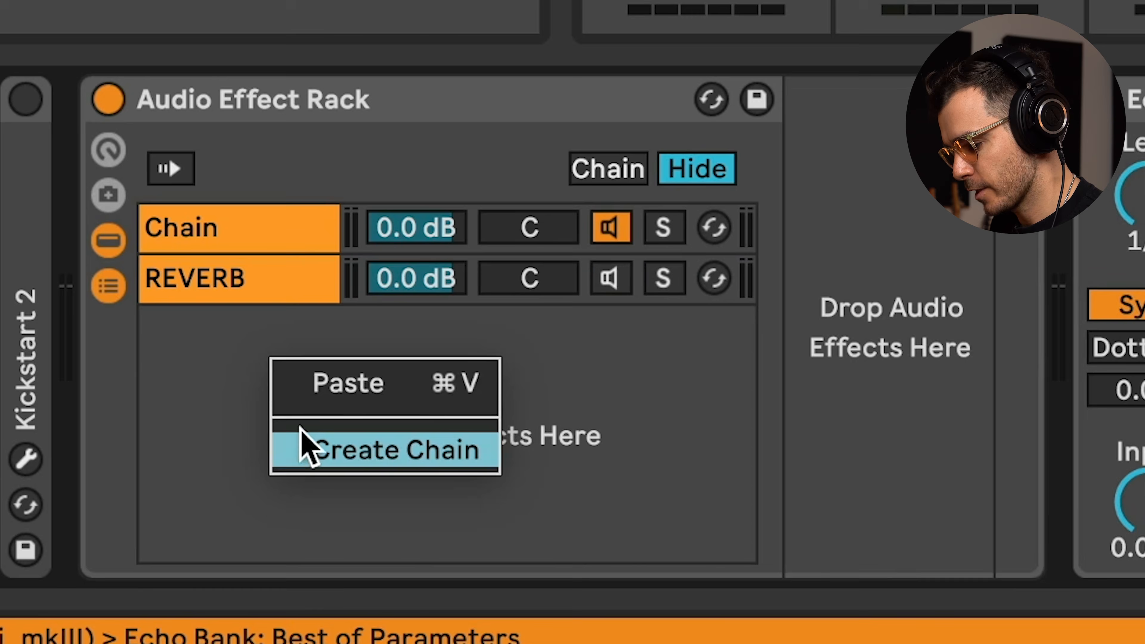
Create a third chain in the rack and rename it ECHO.
{"action": "left_click", "coordinate": [301, 440]}
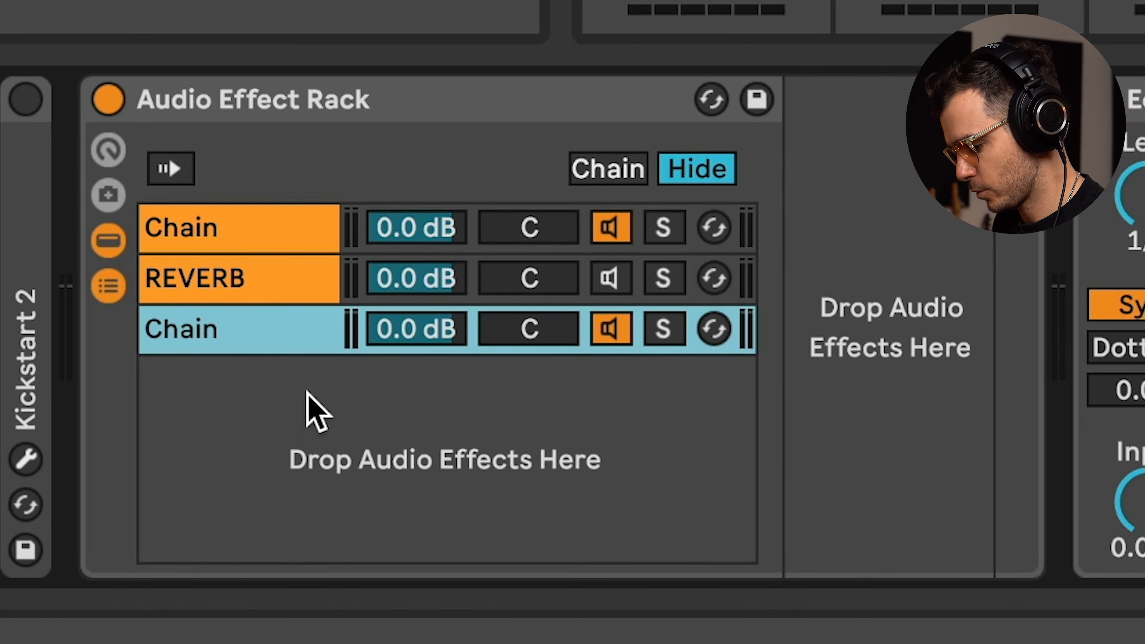
{"action": "key", "text": "ctrl+r"}
{"action": "type", "text": "ECHO"}
{"action": "key", "text": "Return"}
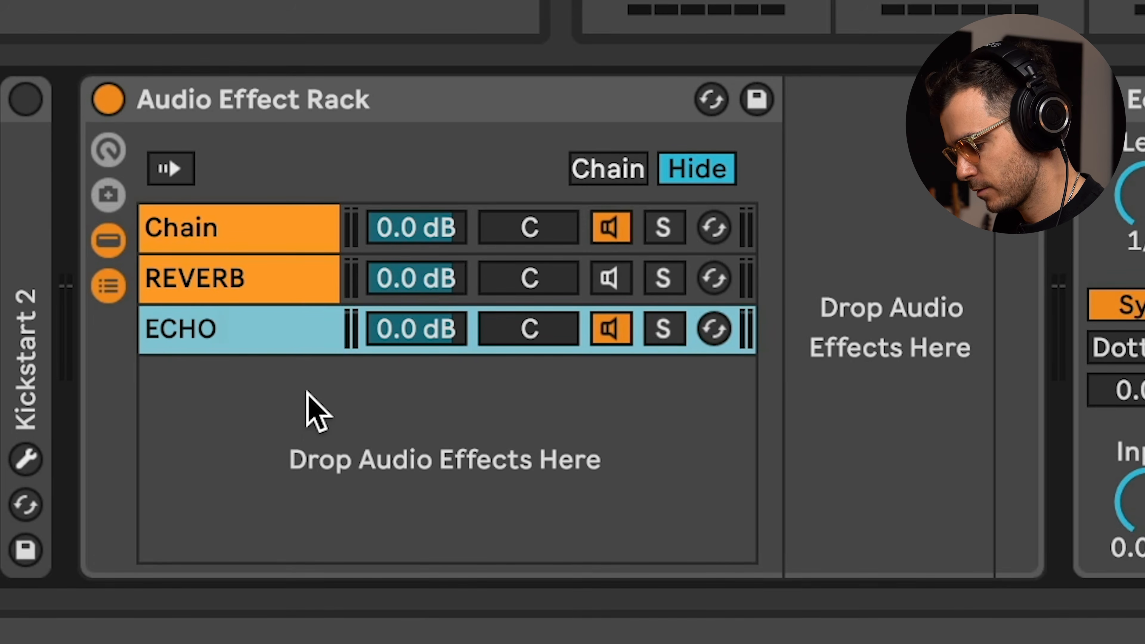
Load an Echo into the ECHO chain and paste the EQ Eight after it.
{"action": "left_click_drag", "start_coordinate": [1134, 99], "coordinate": [891, 329]}
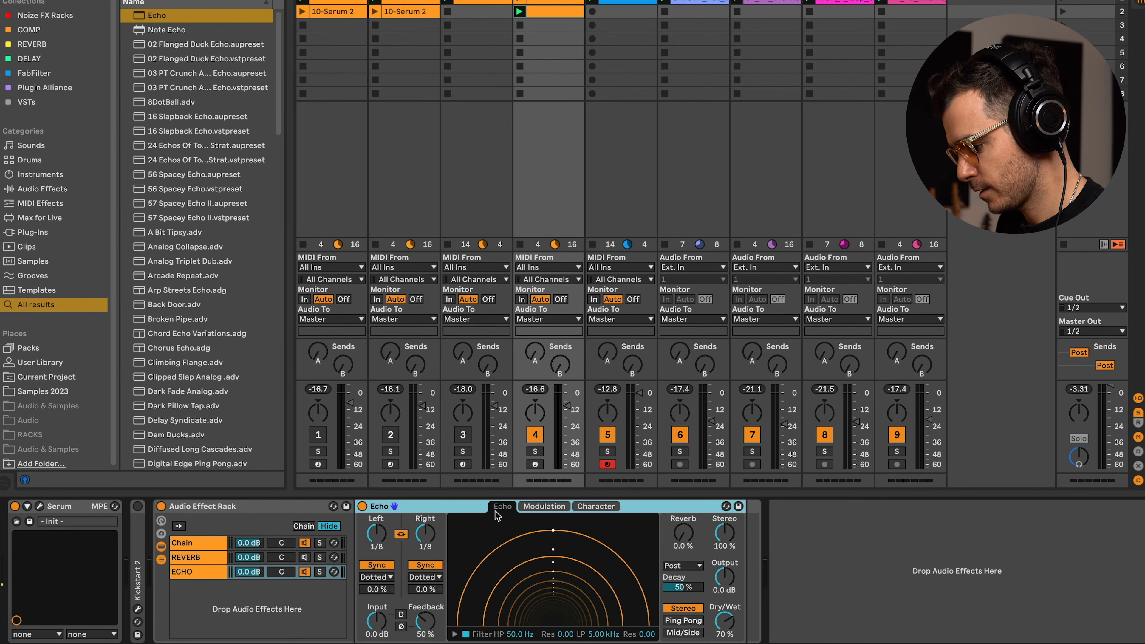
{"action": "key", "text": "super+v"}
{"action": "mouse_move", "coordinate": [505, 508]}
{"action": "left_mouse_down"}
{"action": "mouse_move", "coordinate": [1119, 518]}
{"action": "mouse_move", "coordinate": [1037, 536]}
{"action": "left_mouse_up"}
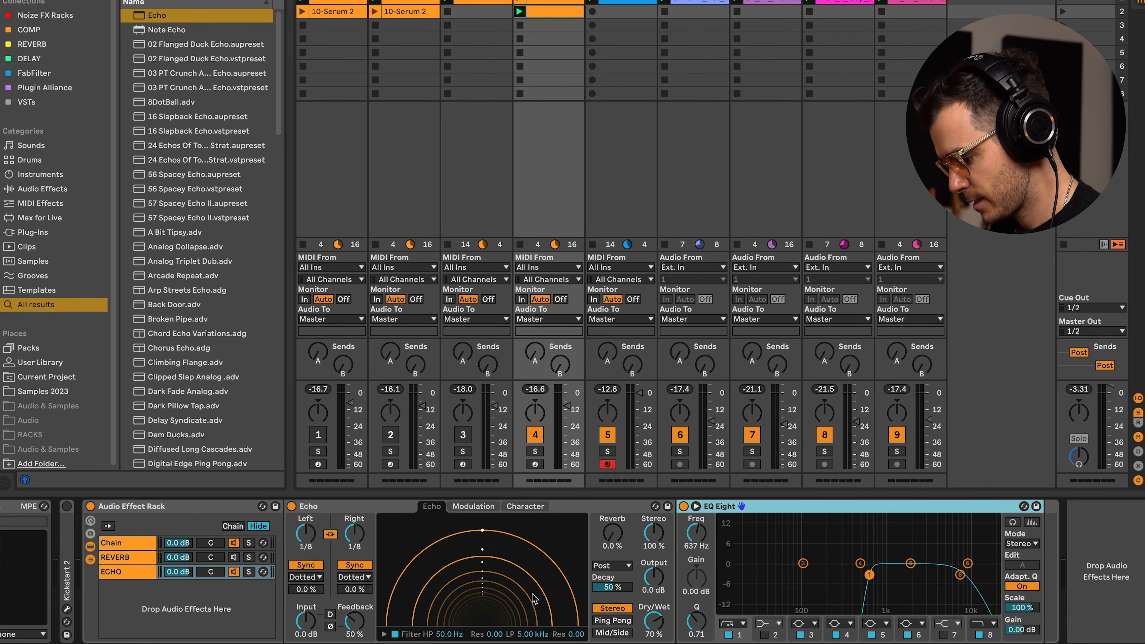
Unlink the Echo's channels, switch both to Time mode, set about 116 ms left and 190 ms right, and Dry/Wet to 100%.
{"action": "left_click", "coordinate": [331, 535]}
{"action": "left_click", "coordinate": [307, 566]}
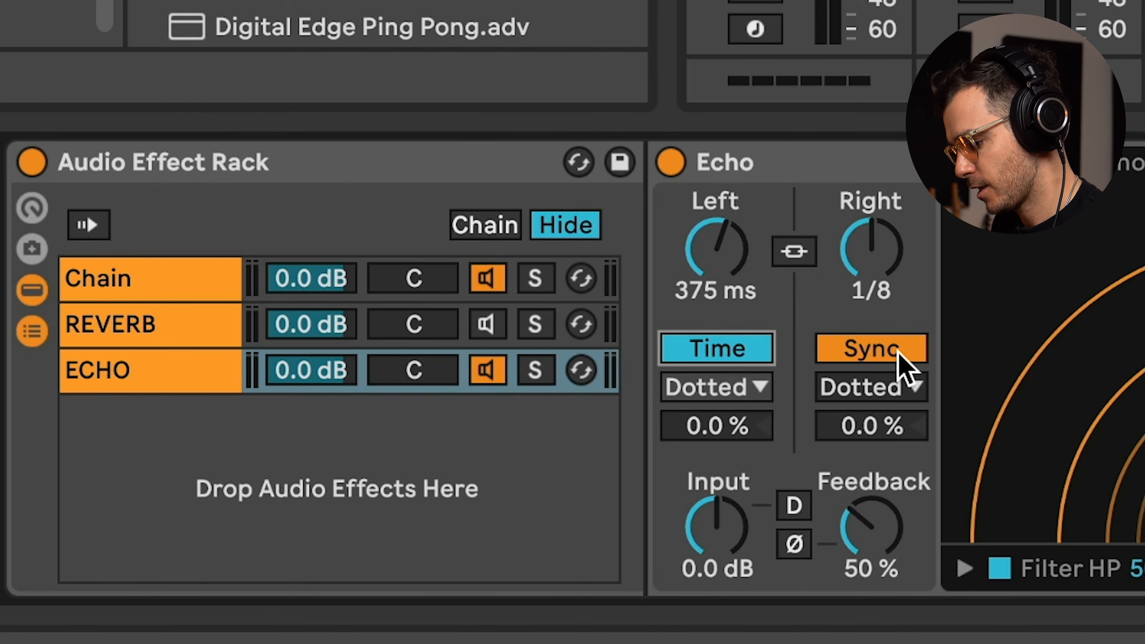
{"action": "left_click", "coordinate": [363, 566]}
{"action": "mouse_move", "coordinate": [701, 262]}
{"action": "left_mouse_down"}
{"action": "mouse_move", "coordinate": [702, 282]}
{"action": "mouse_move", "coordinate": [701, 262]}
{"action": "left_mouse_up"}
{"action": "left_click_drag", "start_coordinate": [871, 249], "coordinate": [871, 280]}
{"action": "left_click_drag", "start_coordinate": [456, 250], "coordinate": [456, 260]}
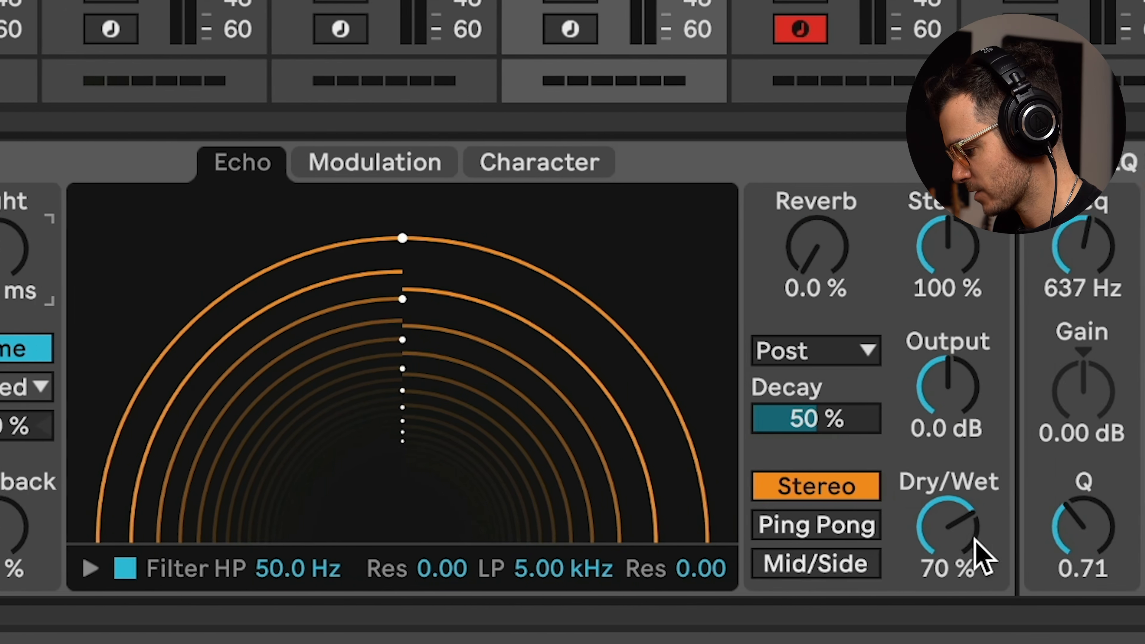
{"action": "left_click_drag", "start_coordinate": [977, 540], "coordinate": [976, 496]}
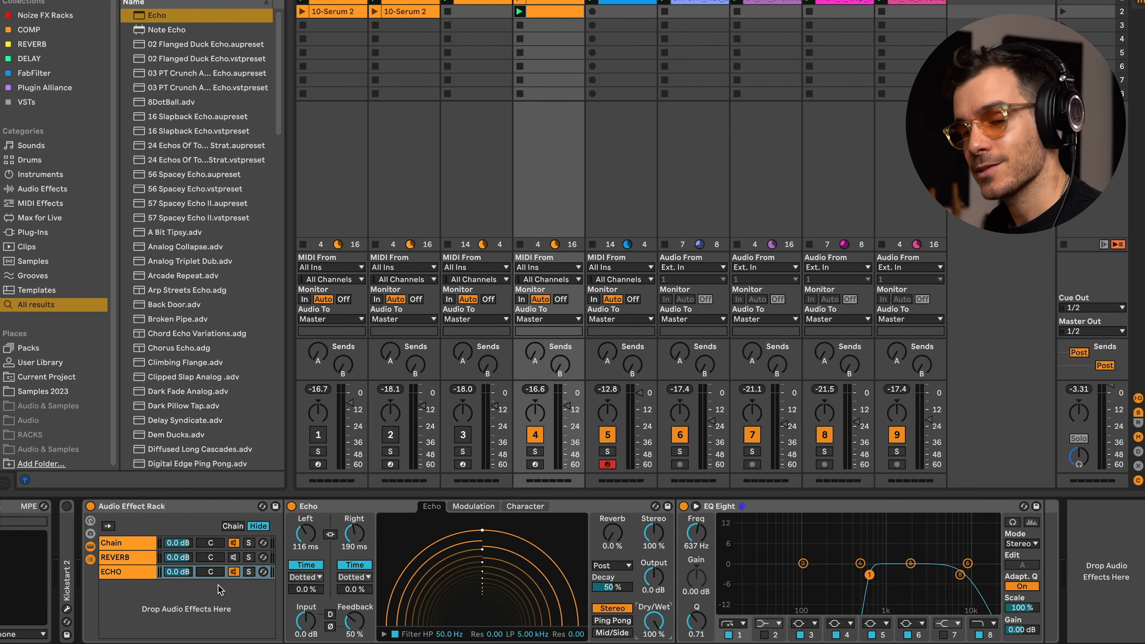
Play the project and set the Echo's feedback to 27% and its right delay to about 76 ms.
{"action": "key", "text": "space"}
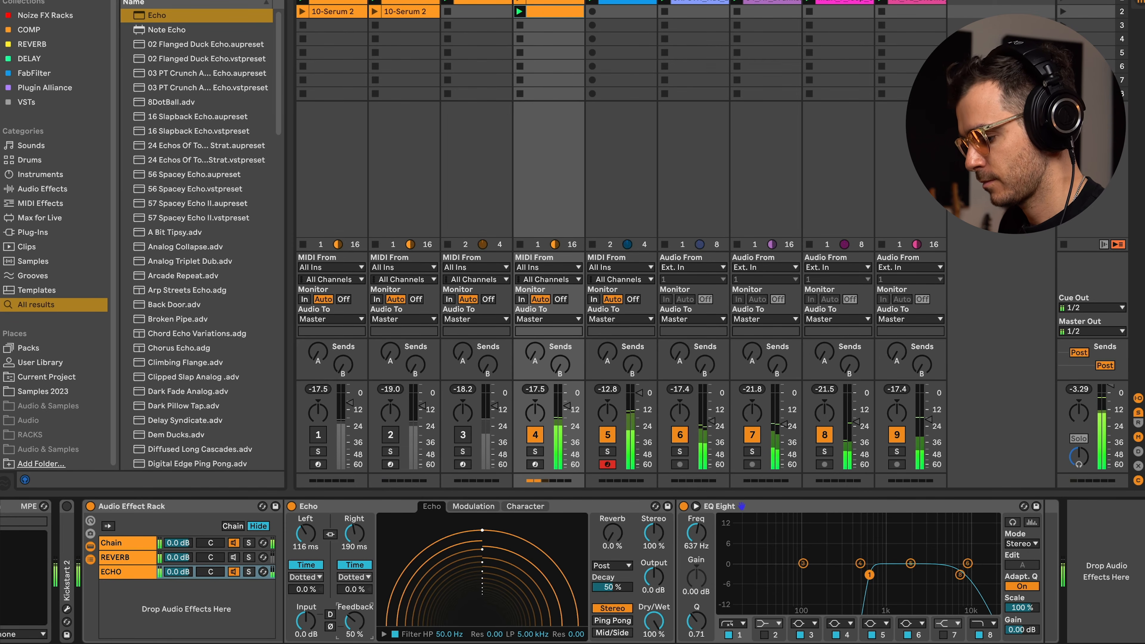
{"action": "left_click_drag", "start_coordinate": [355, 621], "coordinate": [354, 637]}
{"action": "left_click_drag", "start_coordinate": [359, 532], "coordinate": [359, 554]}
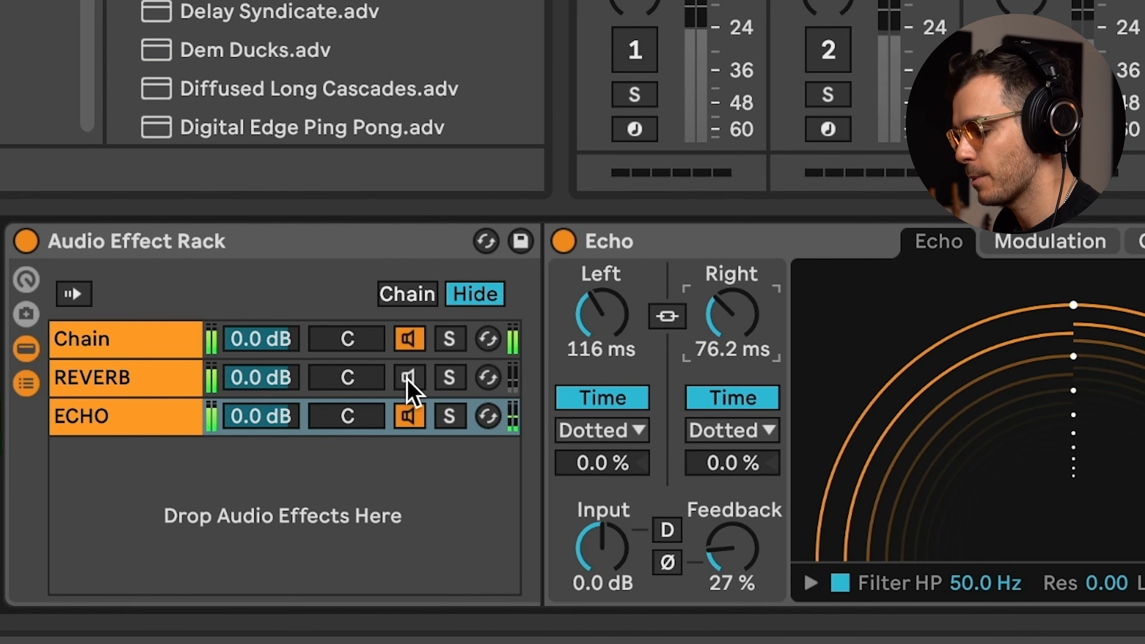
Reactivate the REVERB chain and lower its volume to -14 dB.
{"action": "left_click", "coordinate": [347, 446]}
{"action": "left_click", "coordinate": [408, 379]}
{"action": "mouse_move", "coordinate": [277, 384]}
{"action": "left_mouse_down"}
{"action": "mouse_move", "coordinate": [277, 424]}
{"action": "mouse_move", "coordinate": [280, 393]}
{"action": "left_mouse_up"}
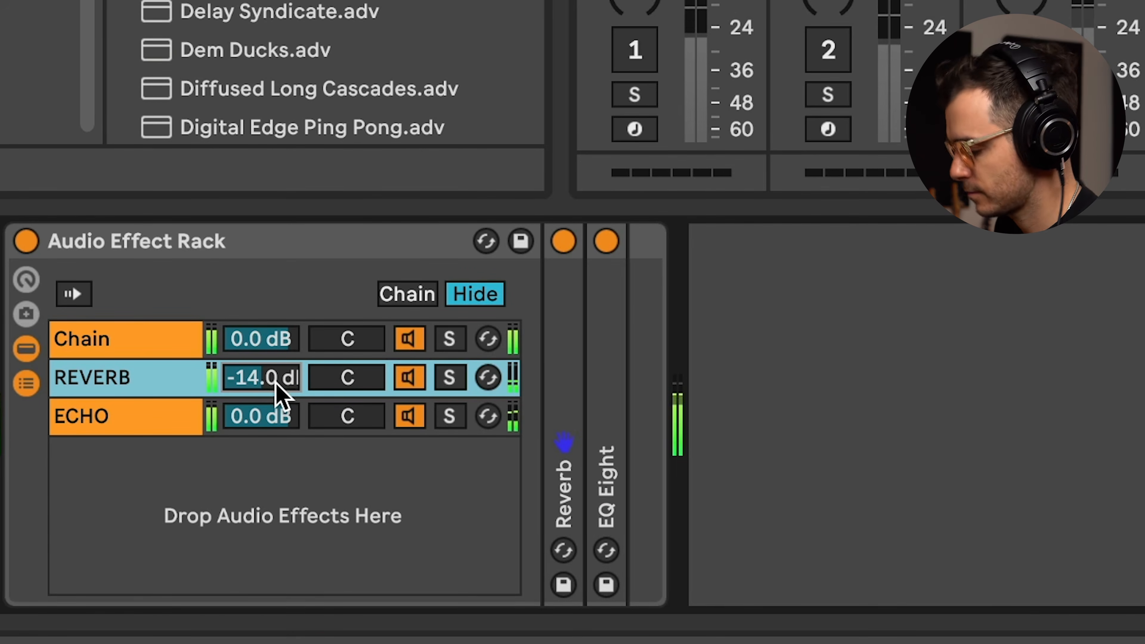